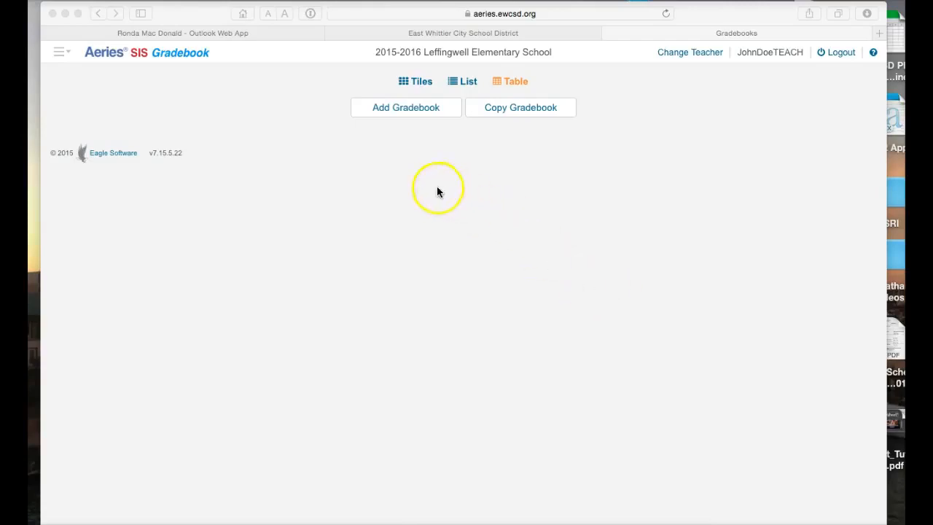
Look through the 2015-2016 gradebooks available to copy from the different teachers, and return to the gradebook dashboard
left_click(509, 108)
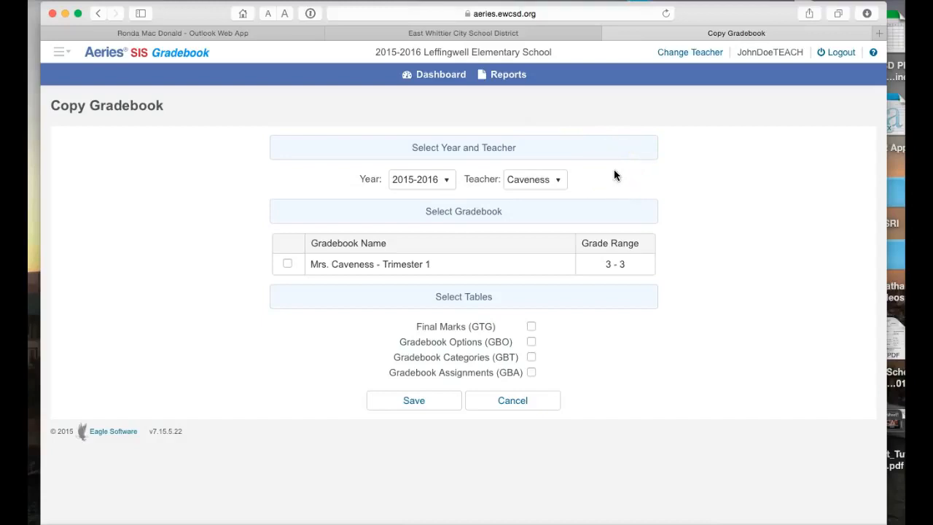
left_click(536, 182)
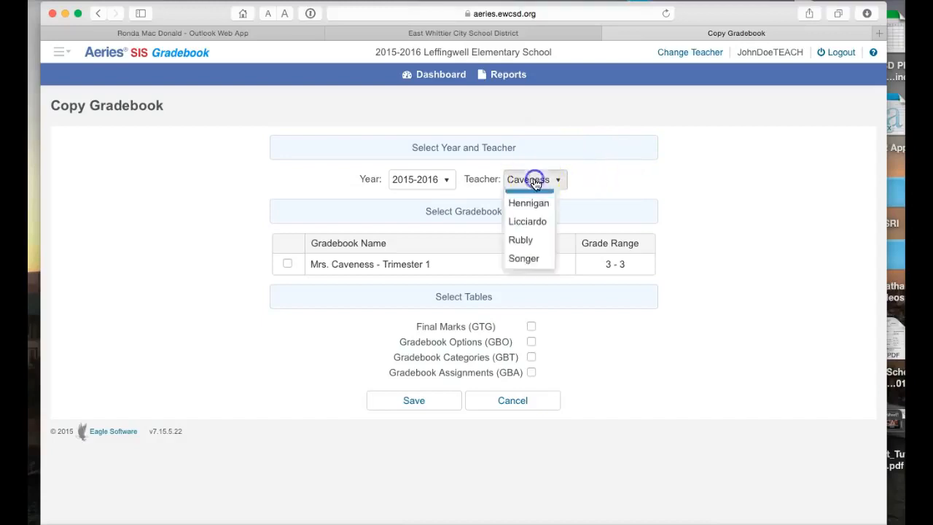
left_click(531, 218)
left_click(535, 183)
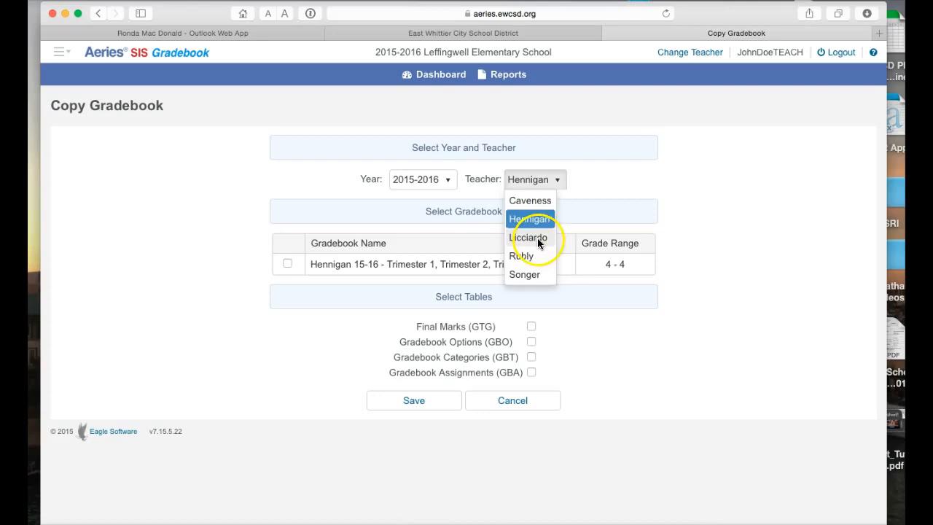
left_click(537, 237)
left_click(534, 182)
left_click(540, 255)
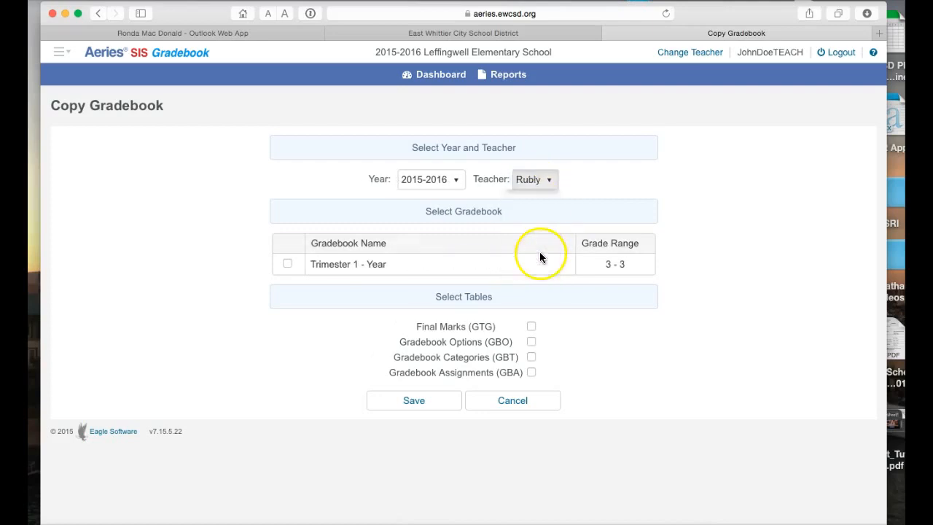
left_click(530, 184)
left_click(541, 272)
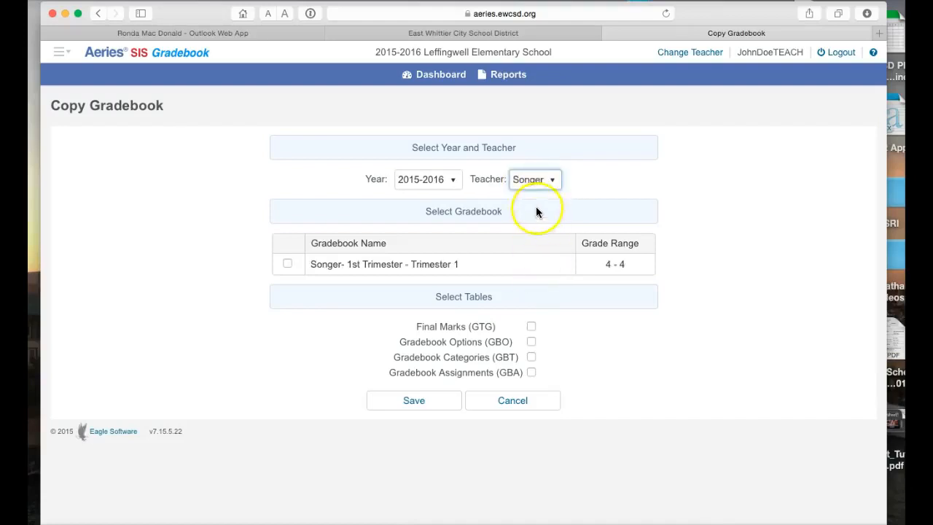
left_click(438, 76)
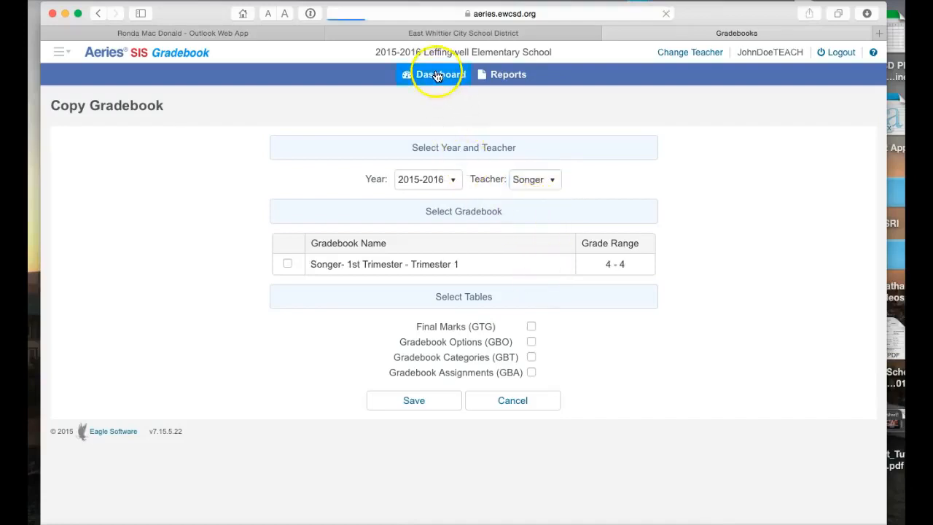
Create and save a new gradebook named Language Arts associated with Trimester 1, Trimester 2 and Trimester 3
left_click(407, 110)
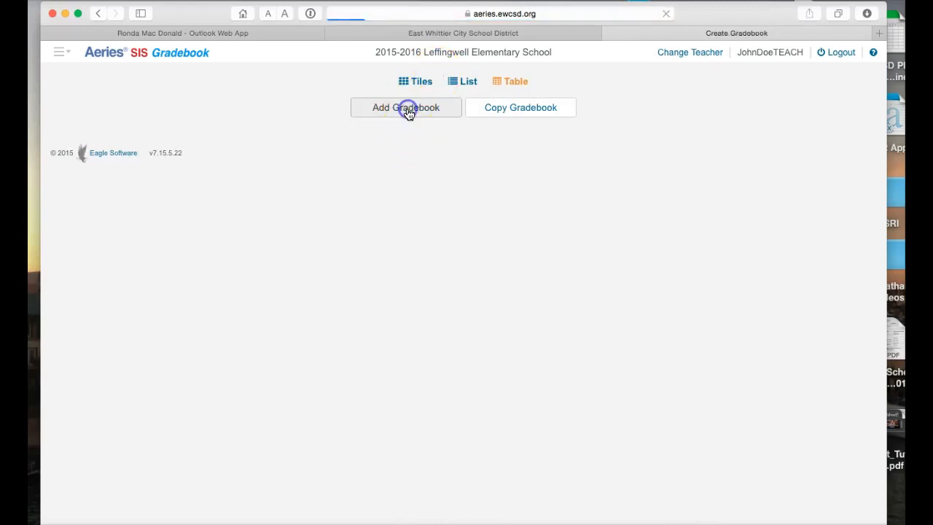
left_click(285, 201)
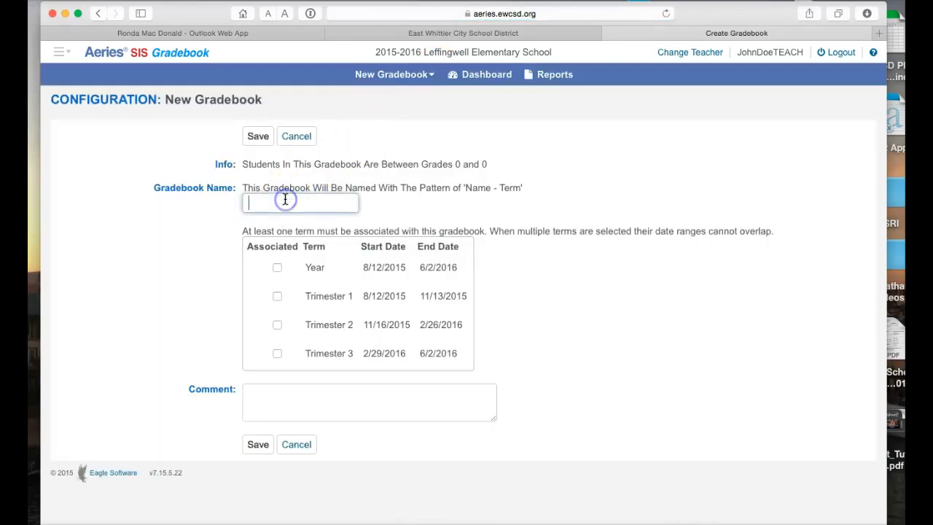
type("Lan")
left_click(346, 203)
left_click(277, 296)
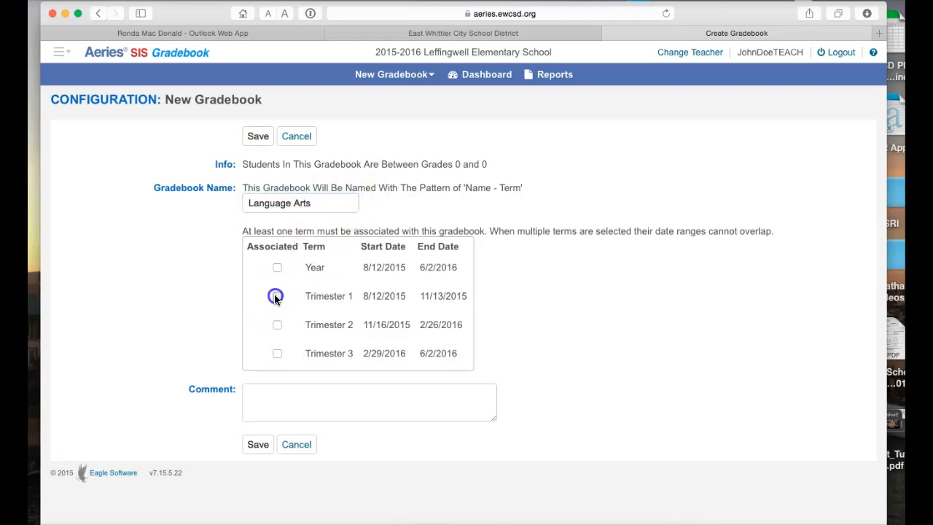
left_click(277, 325)
left_click(277, 354)
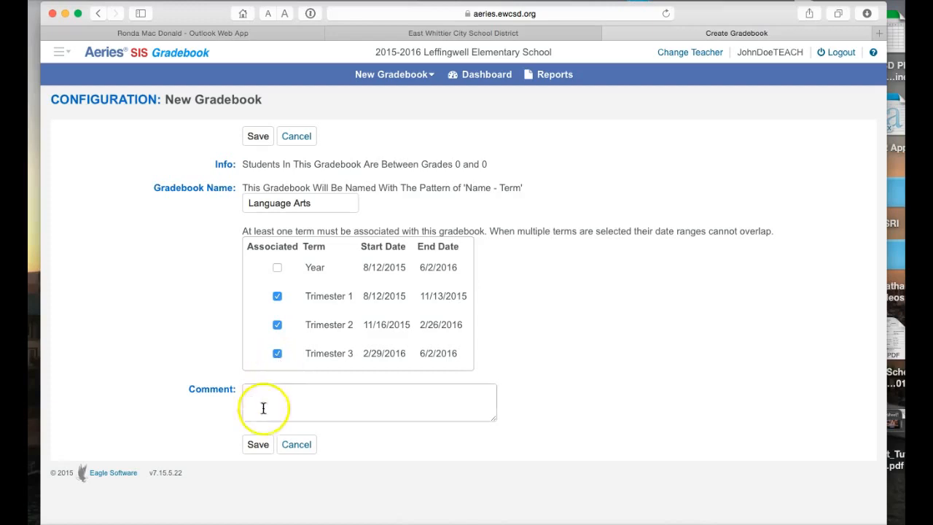
left_click(255, 446)
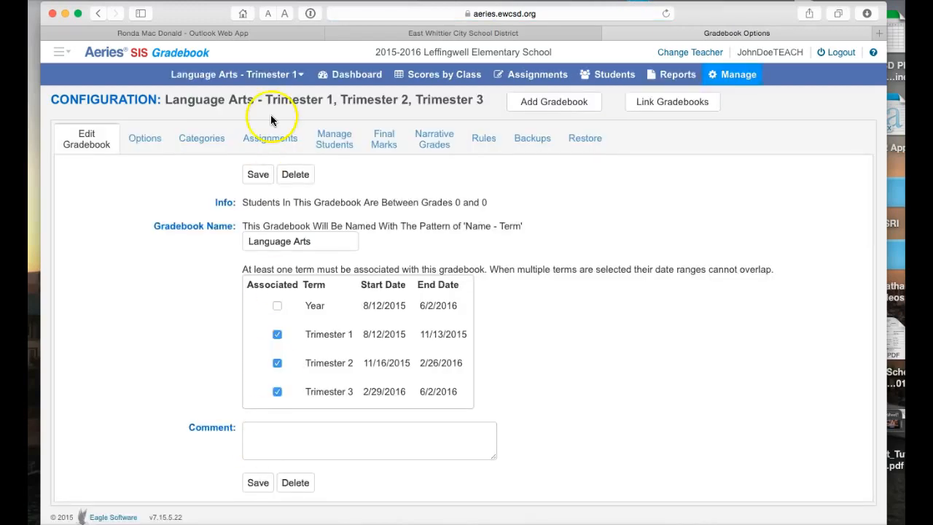
In the gradebook options, enable weighting scores by category and keep filtering assignments by Assignment Due Date
left_click(131, 138)
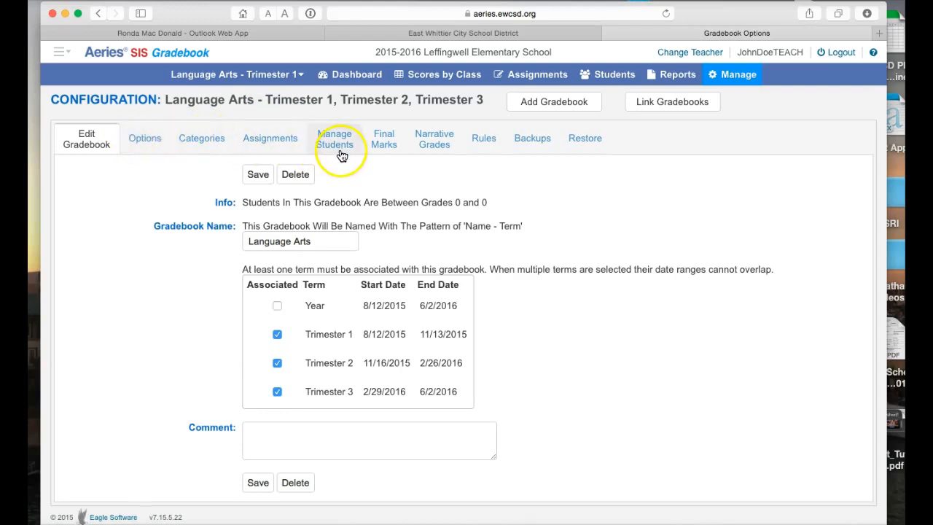
left_click(145, 138)
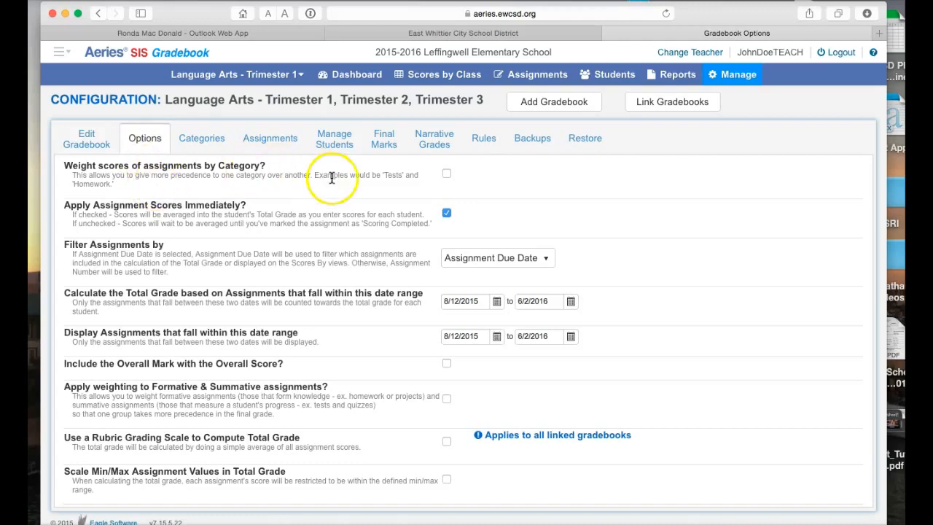
left_click(446, 175)
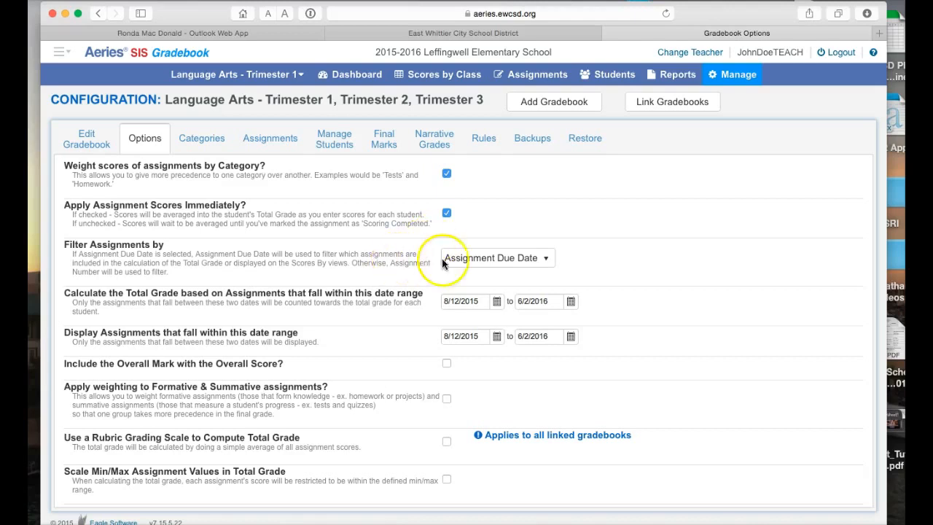
left_click(480, 260)
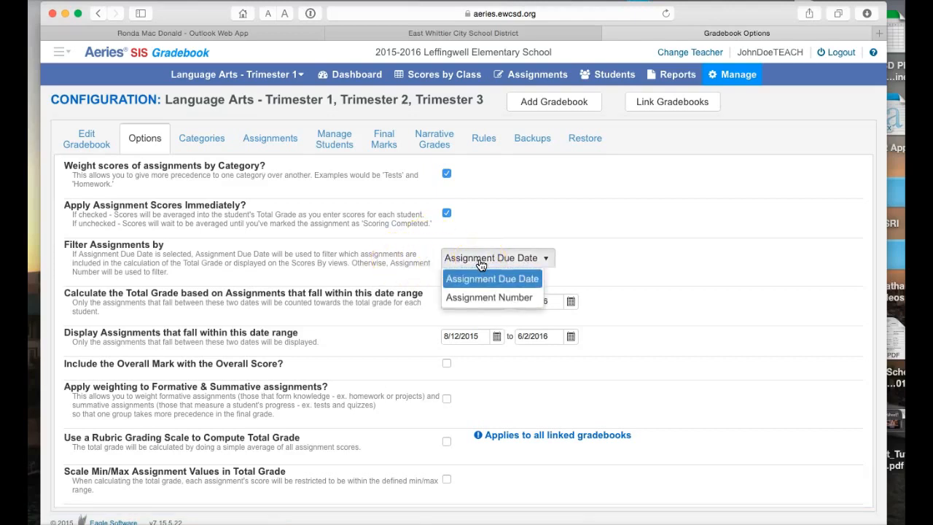
left_click(482, 260)
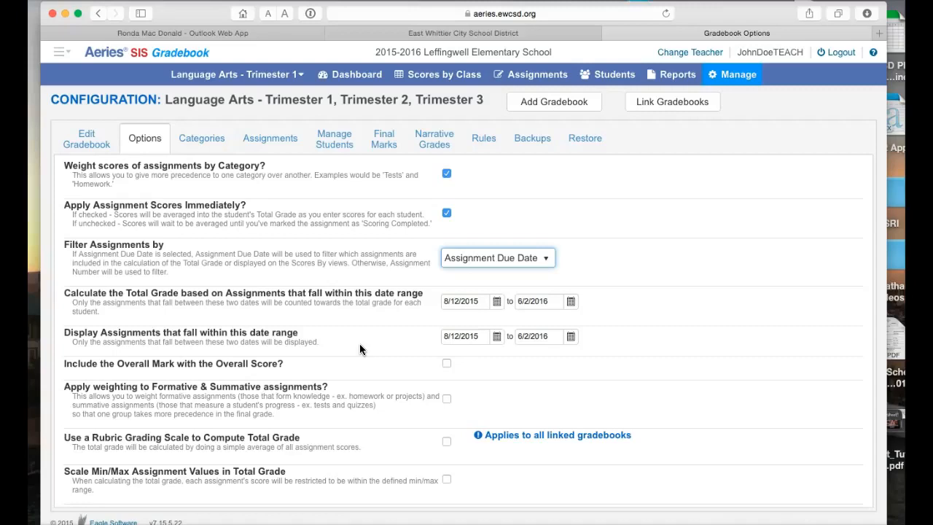
left_click(355, 372)
Apply weighting to formative and summative assignments, with 35 percent formative and 65 percent summative
left_click(446, 399)
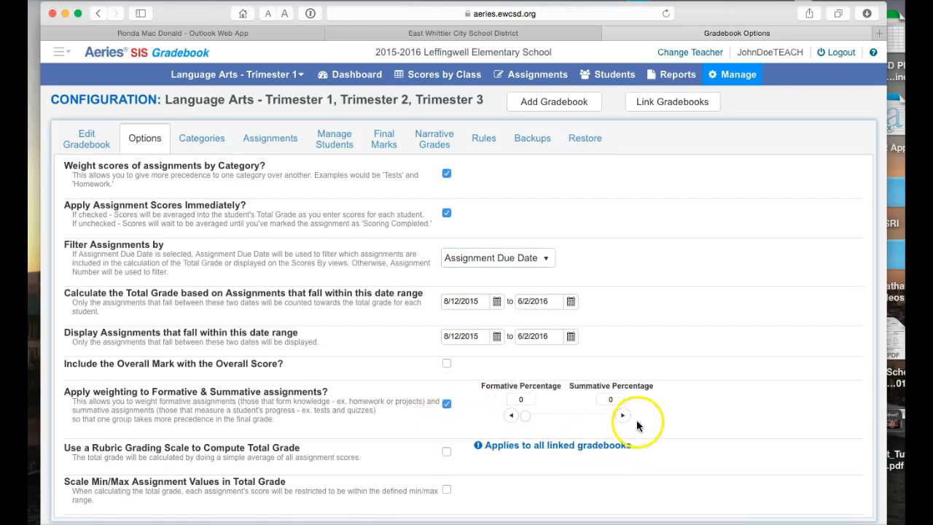
left_click(621, 416)
left_click(620, 416)
left_click(620, 417)
left_click(620, 416)
left_click(620, 416)
left_click(623, 417)
left_click(623, 417)
left_click(623, 417)
left_click(623, 417)
left_click(624, 417)
left_click(624, 417)
left_click(624, 417)
left_click(624, 417)
left_click(624, 417)
left_click(624, 416)
left_click(624, 417)
left_click(624, 417)
left_click(624, 417)
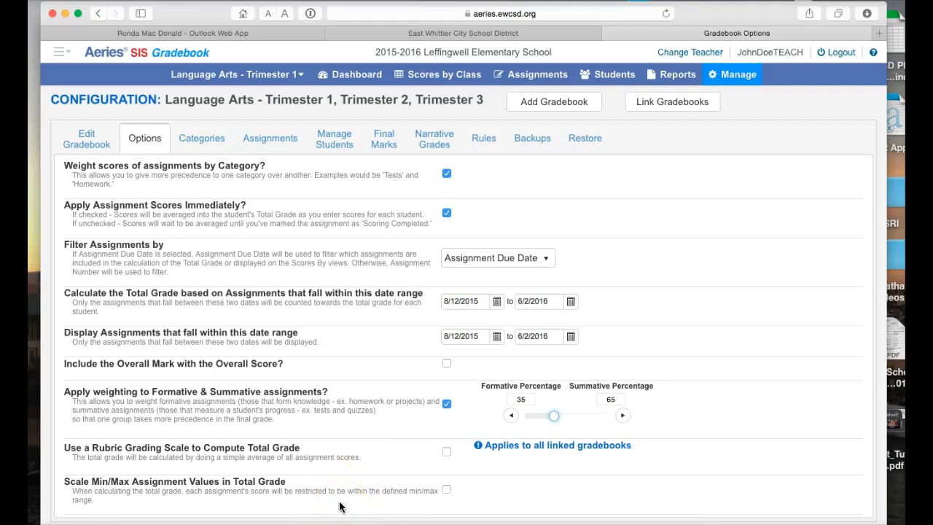
Add a Quizzes category to the gradebook worth 50 percent of the grade
scroll(362, 319, "up", 2)
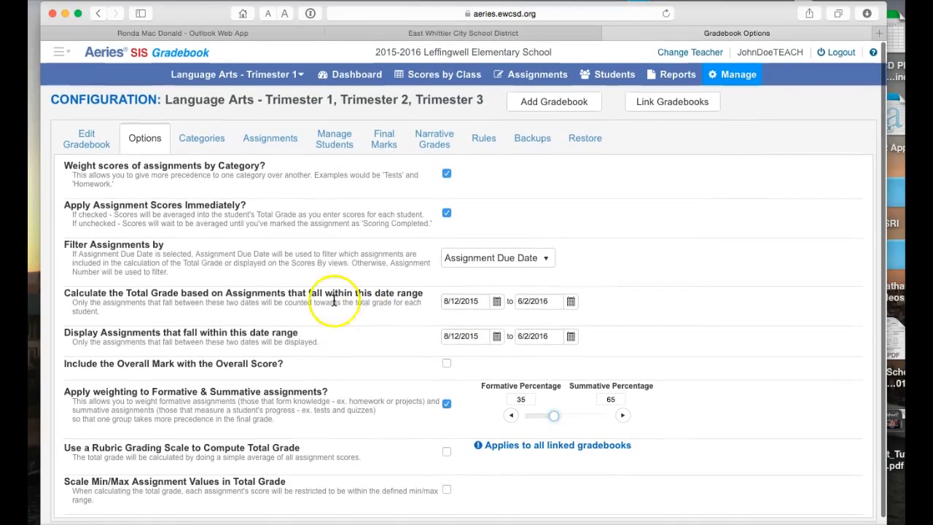
left_click(202, 139)
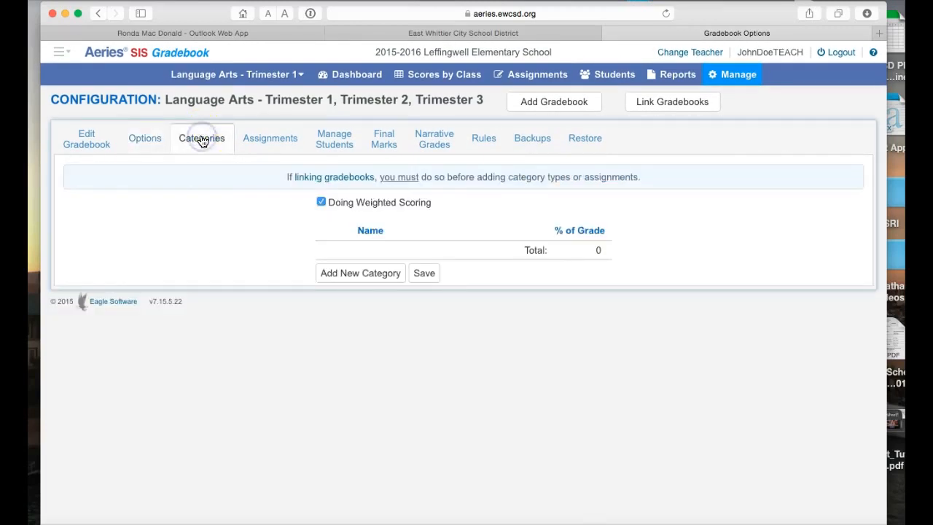
left_click(330, 274)
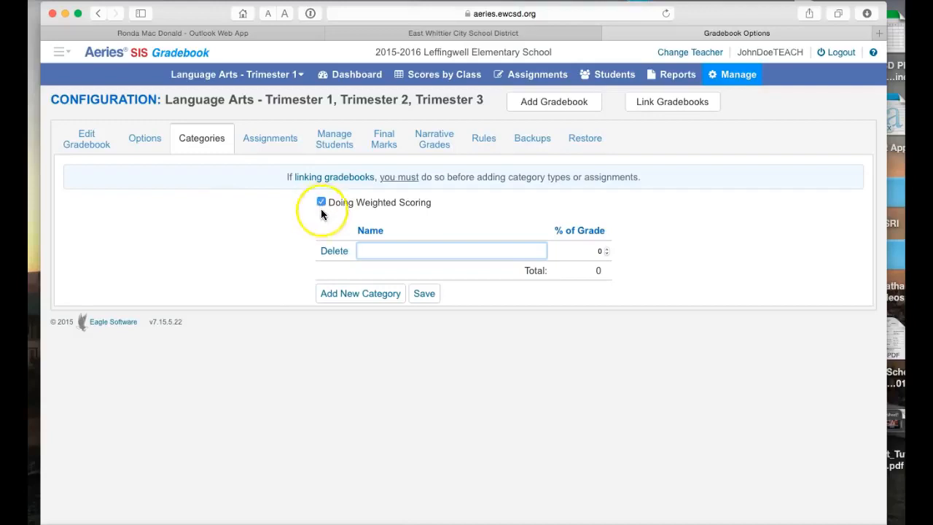
left_click(389, 250)
type("Quizzes")
key("Tab")
type("50")
Add a Classwork category worth 45 percent of the grade
left_click(370, 293)
left_click(362, 327)
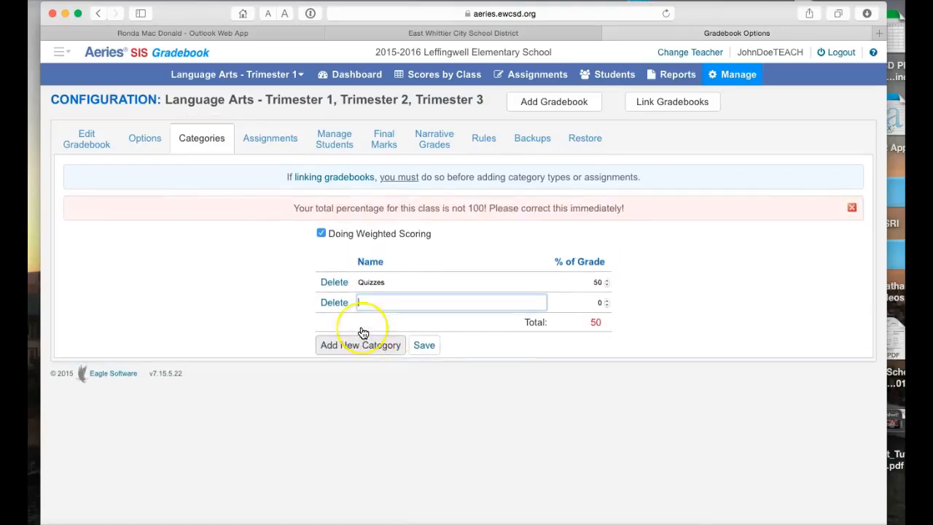
type("Classwork")
key("Tab")
type("45")
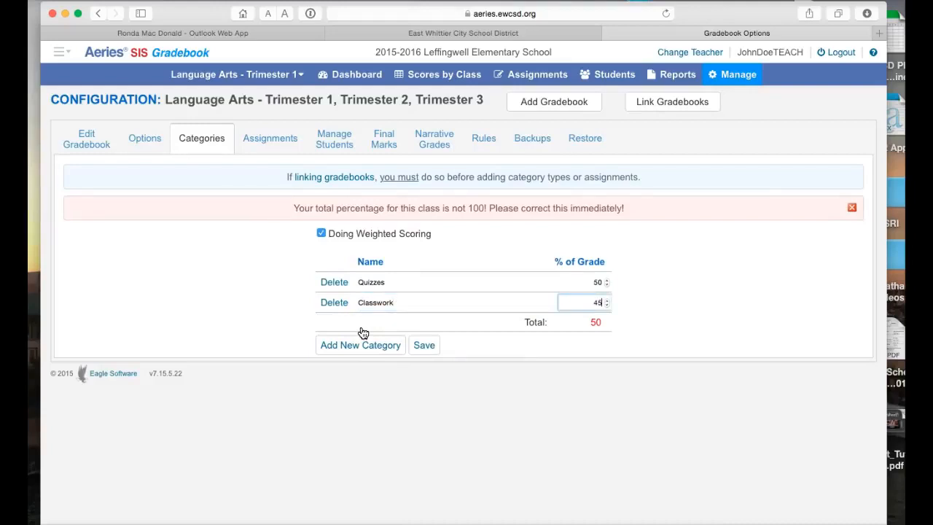
Add a Homework category worth 5 percent of the grade and save the categories
left_click(360, 345)
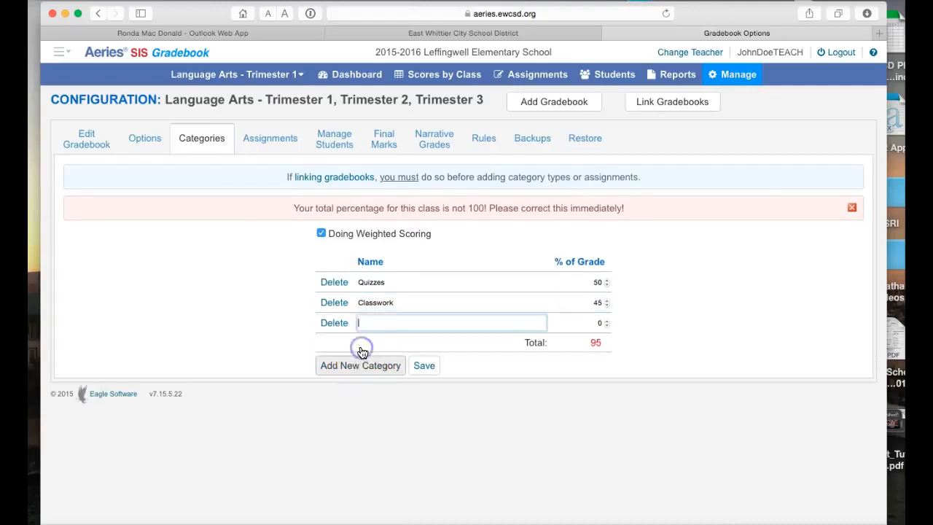
type("Homework")
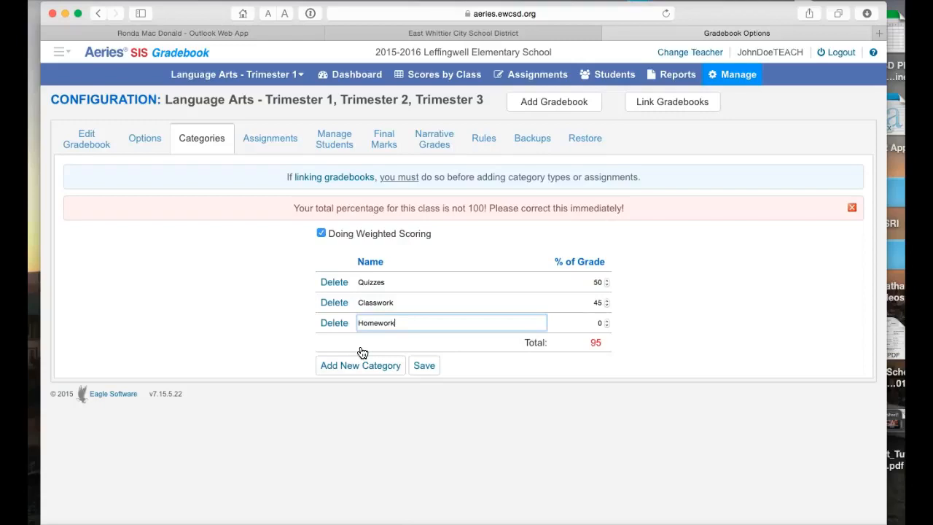
key("Tab")
type("5")
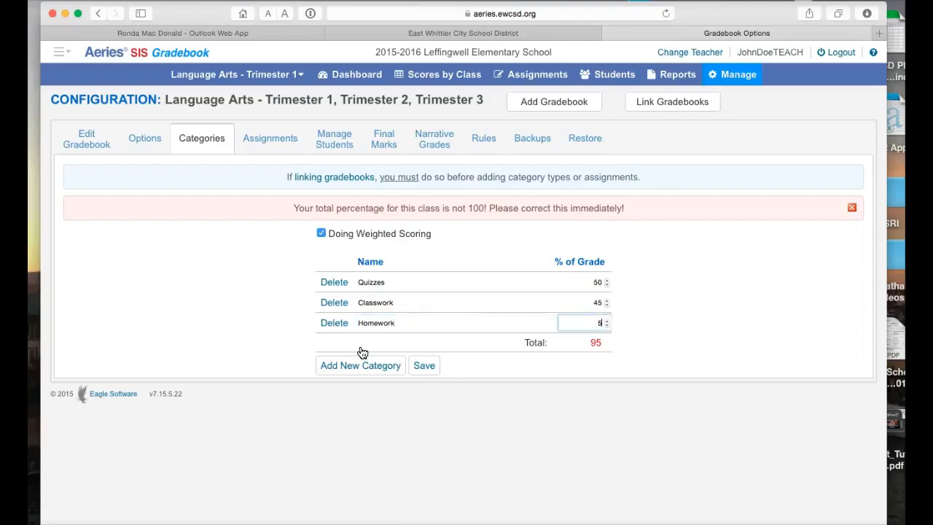
left_click(423, 367)
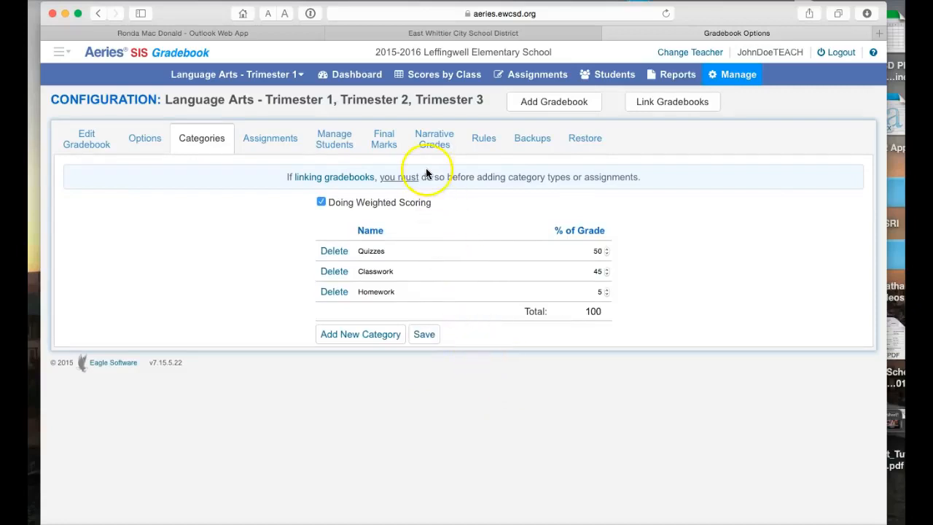
left_click(425, 334)
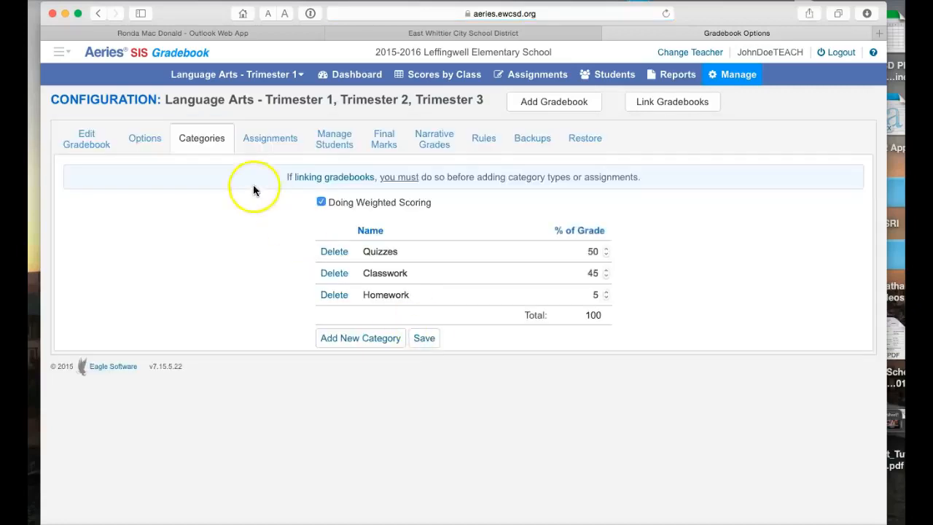
Start a new assignment named "Comprehension Paragraph Expository Text" and assign it to the Classwork category
left_click(262, 142)
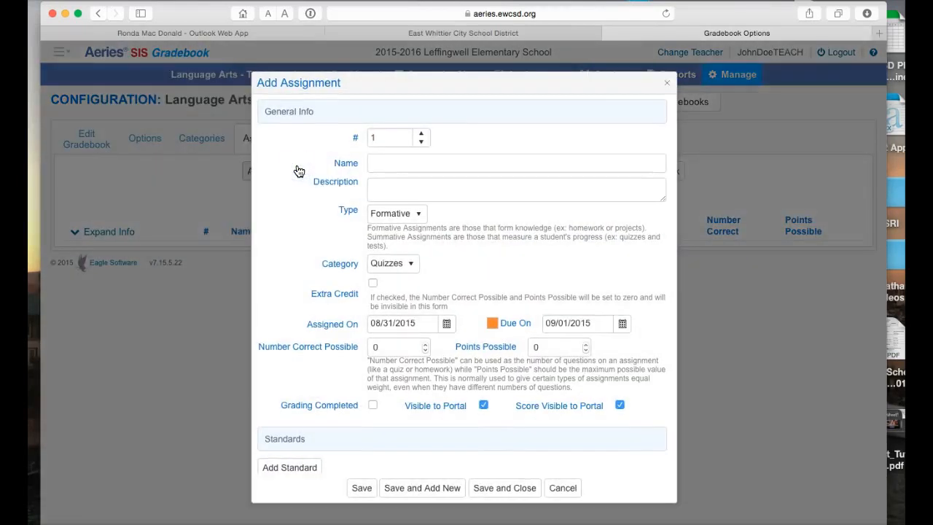
left_click(377, 165)
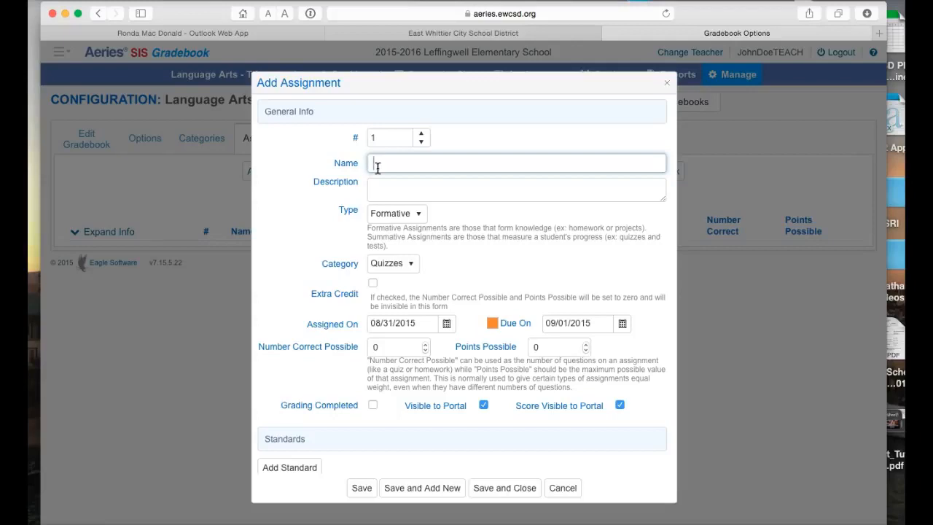
type("Comprehension Paragar")
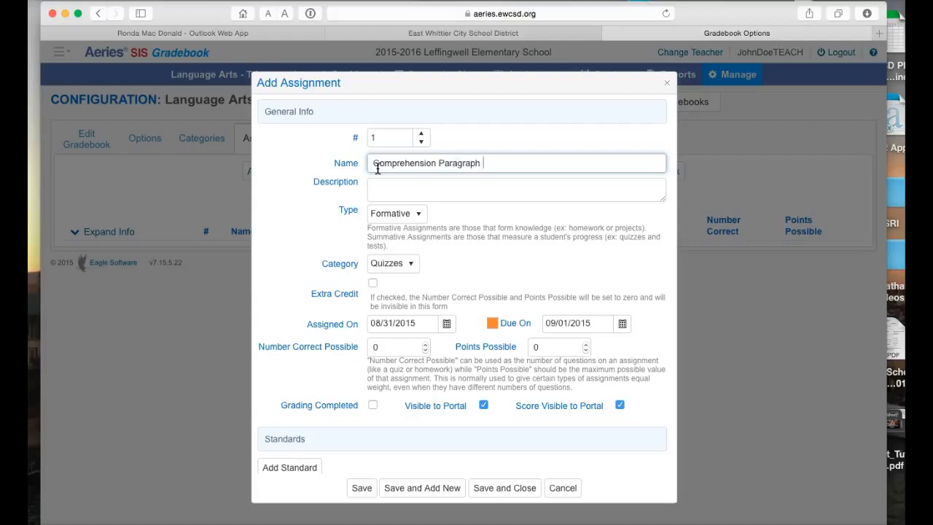
type("ph Expository TExt")
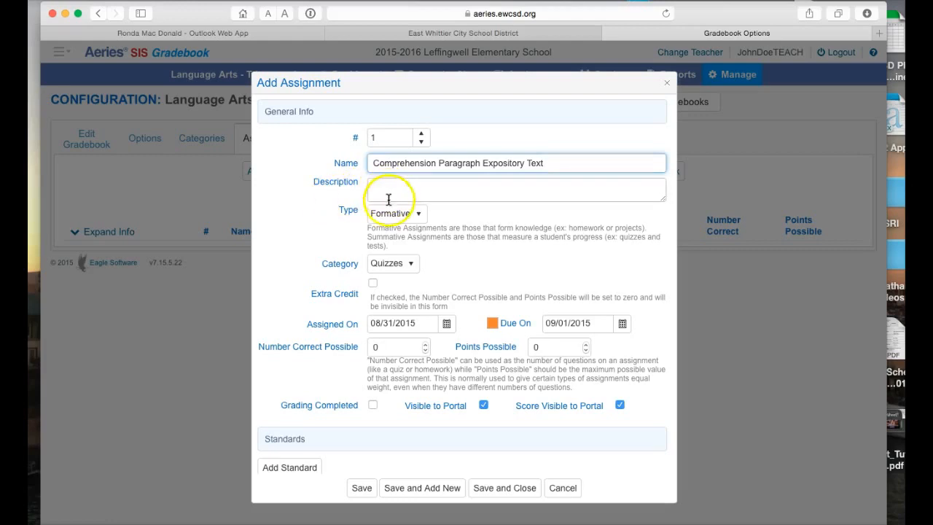
left_click(409, 266)
left_click(392, 302)
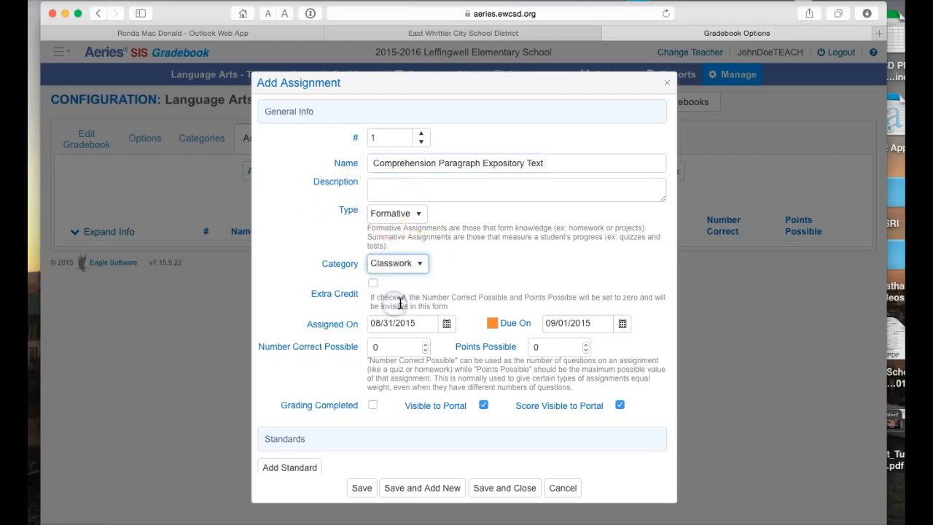
Set the assignment's due date to 09/04/2015 and its Number Correct Possible to 10
left_click(623, 323)
left_click(665, 382)
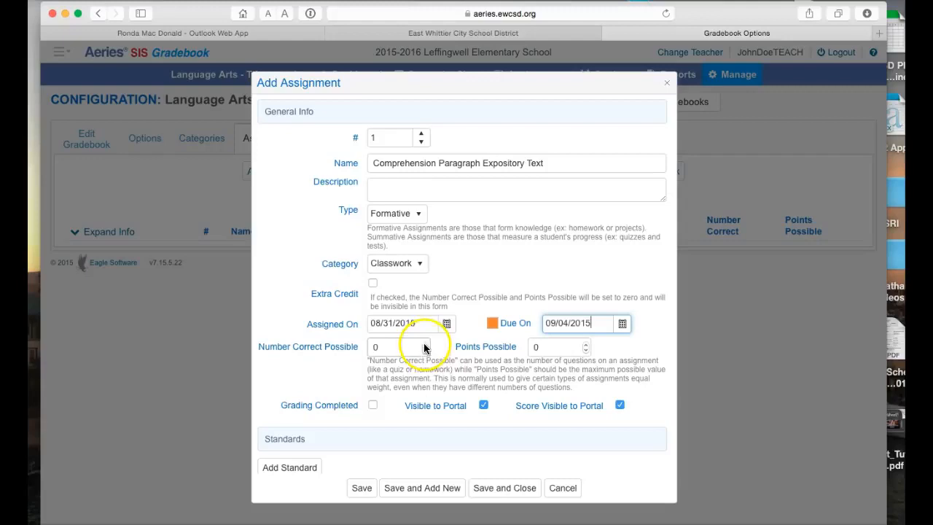
left_click(390, 347)
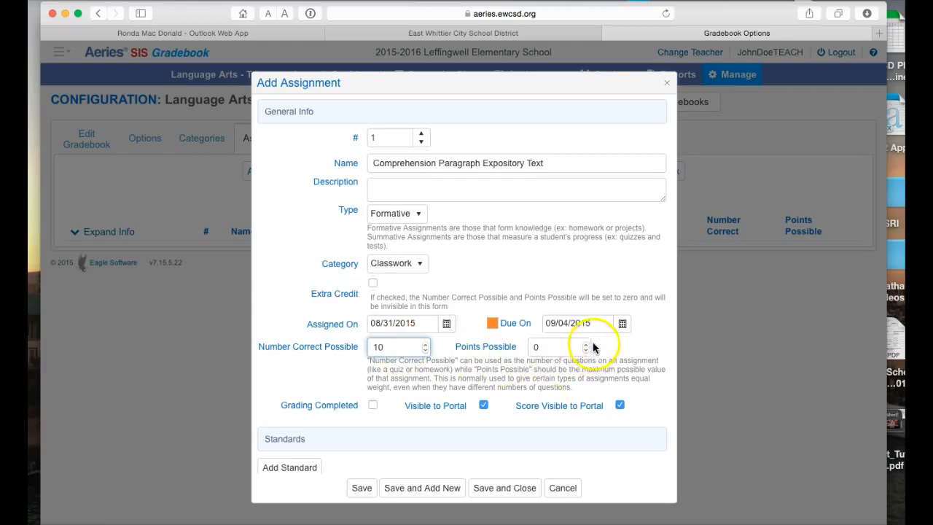
Set the assignment's Points Possible to 20 and list the Local standards for Grade 5 to choose from
left_click(541, 347)
type("20")
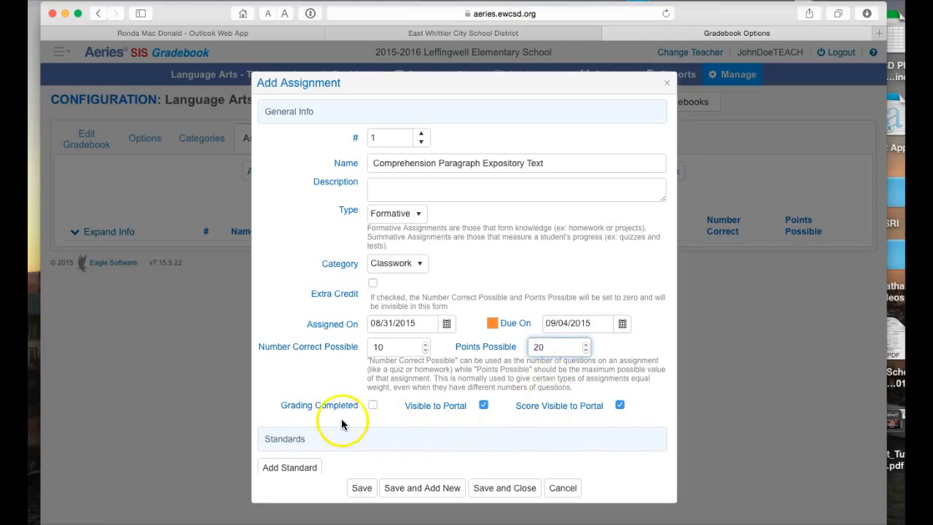
left_click(298, 468)
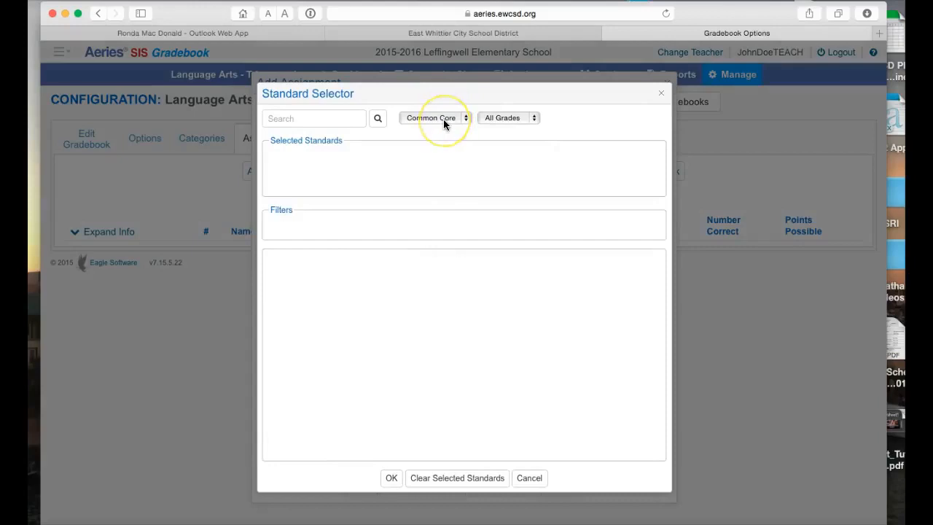
left_click(443, 118)
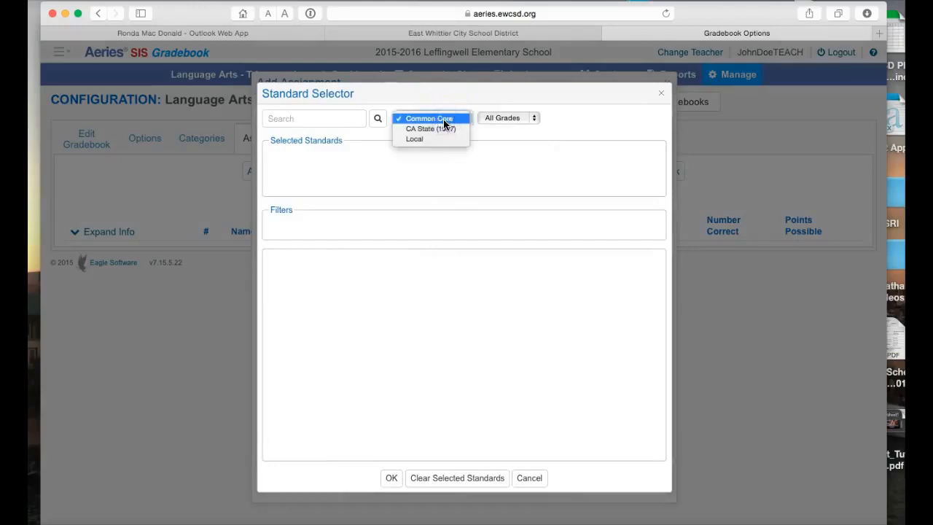
left_click(426, 139)
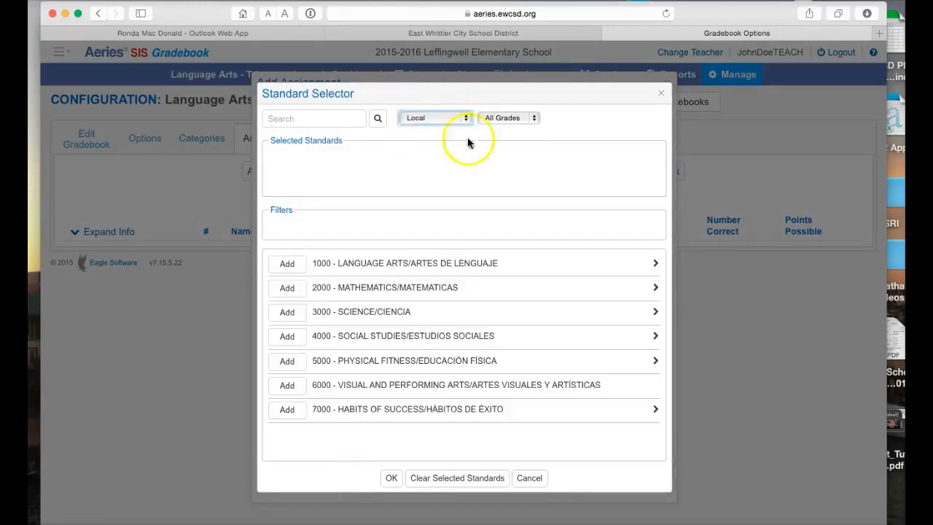
left_click(494, 120)
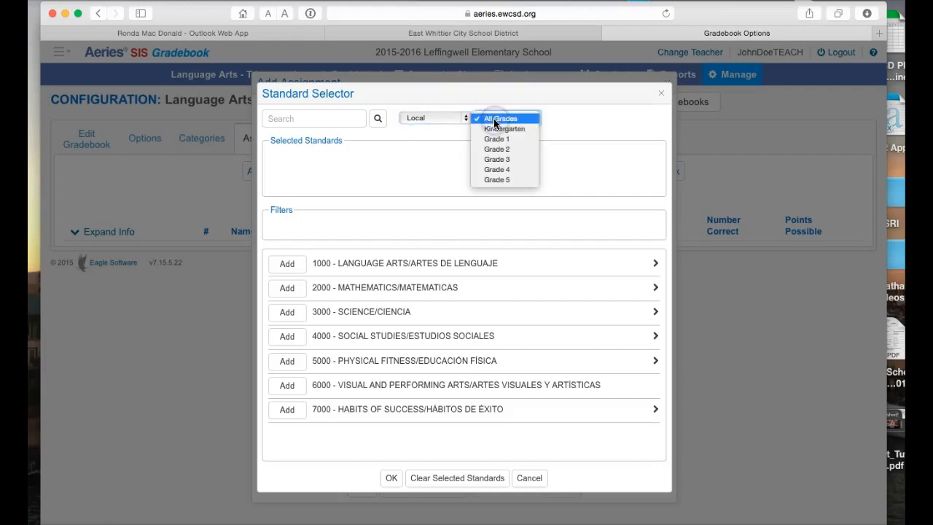
left_click(504, 180)
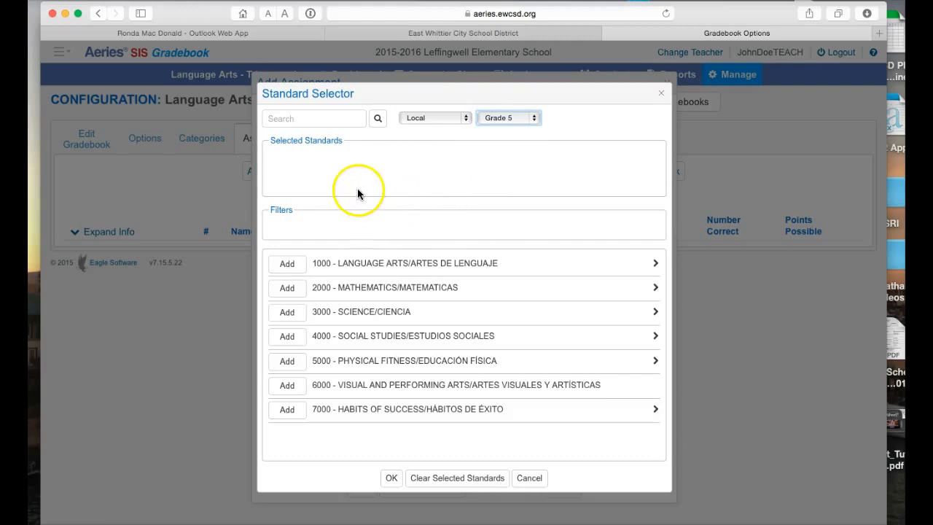
Attach standards 1000 Language Arts and 1300 Informational Text to the assignment, and save and close it
left_click(292, 264)
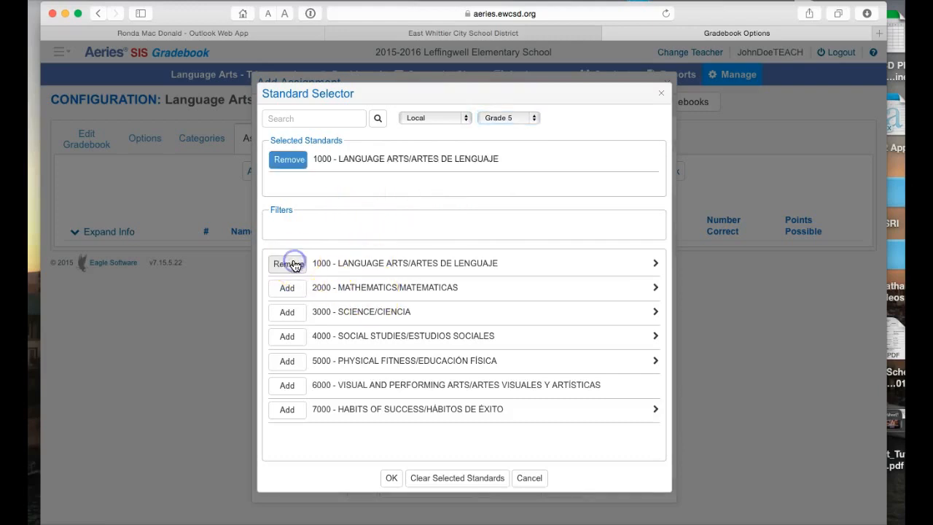
left_click(654, 263)
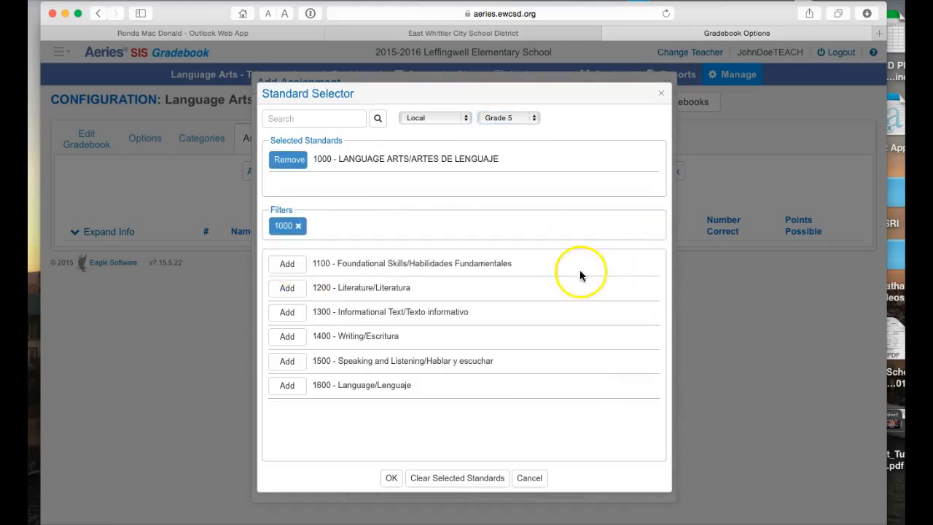
left_click(285, 312)
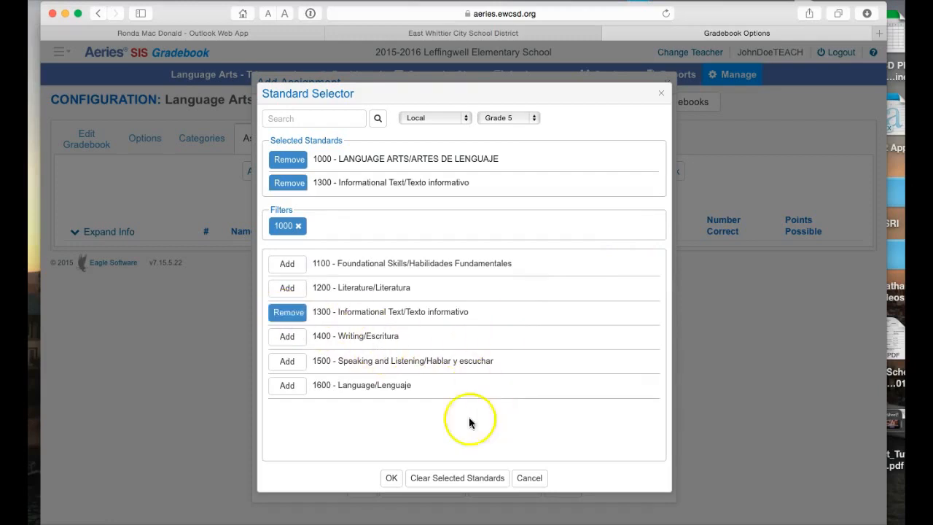
left_click(390, 478)
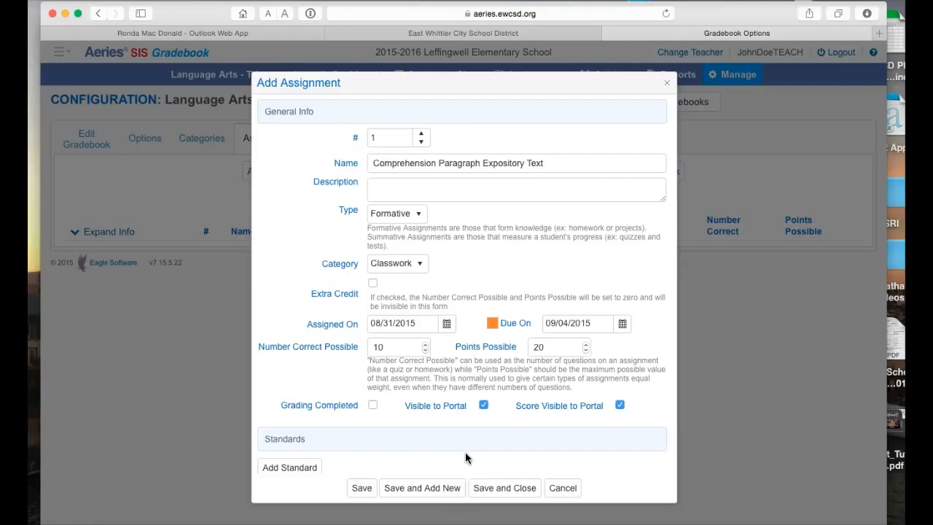
left_click(482, 488)
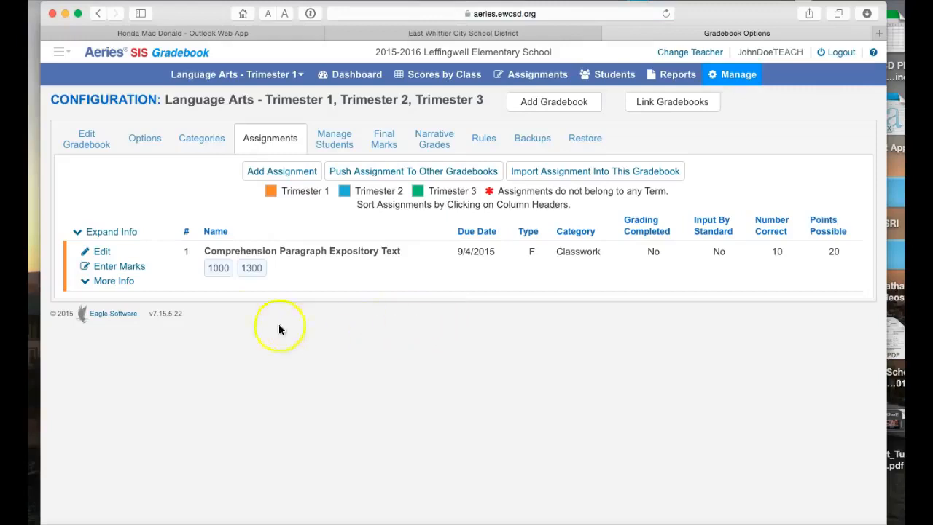
Open mark entry for the Comprehension Paragraph Expository Text assignment and review its extra details and mass-assign options
left_click(114, 269)
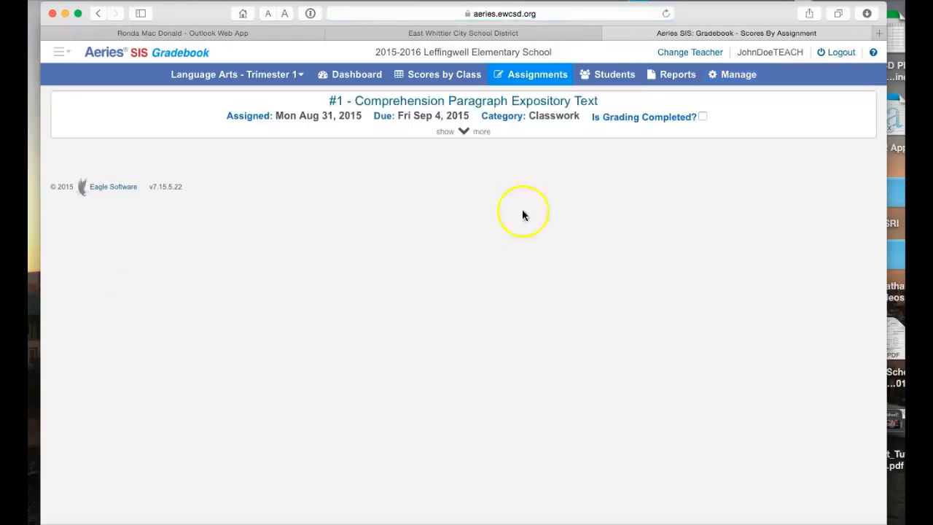
left_click(464, 132)
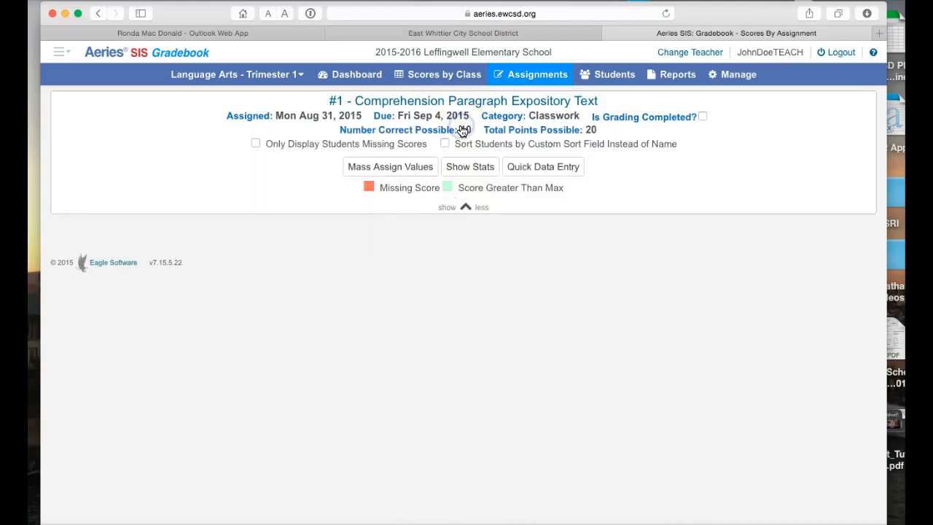
left_click(423, 169)
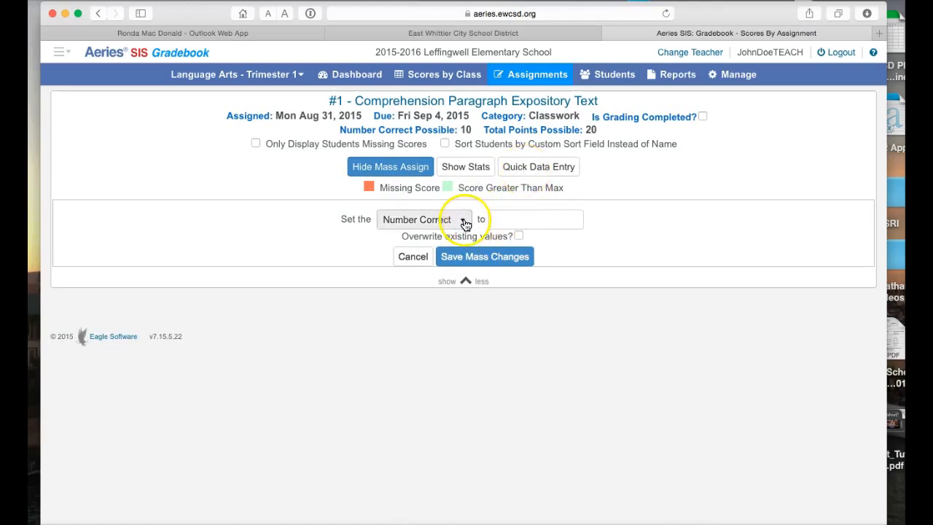
left_click(510, 219)
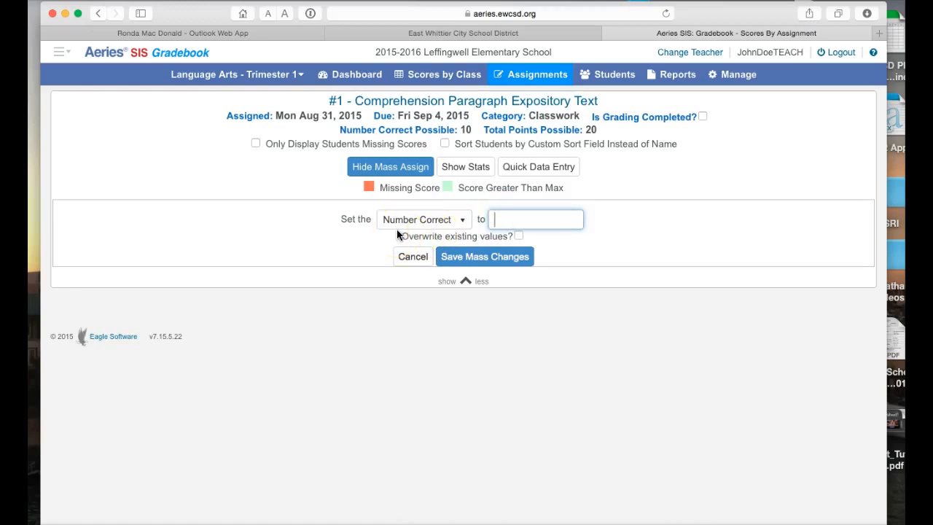
left_click(464, 280)
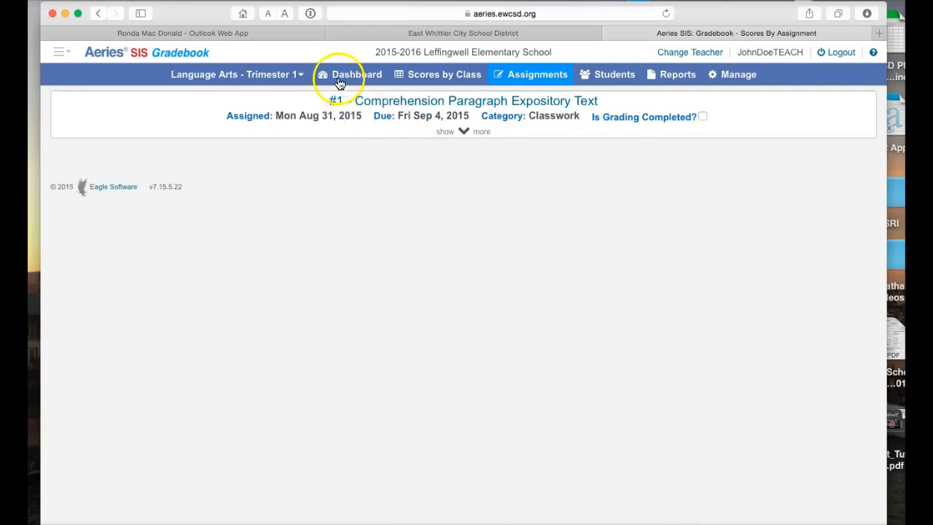
View the gradebook's scores by class and go on to its student management page
left_click(465, 76)
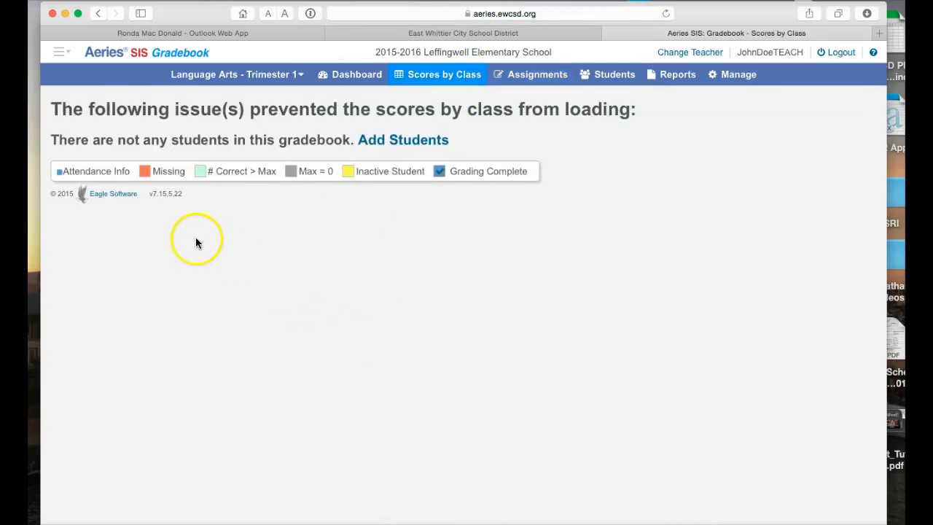
left_click(392, 147)
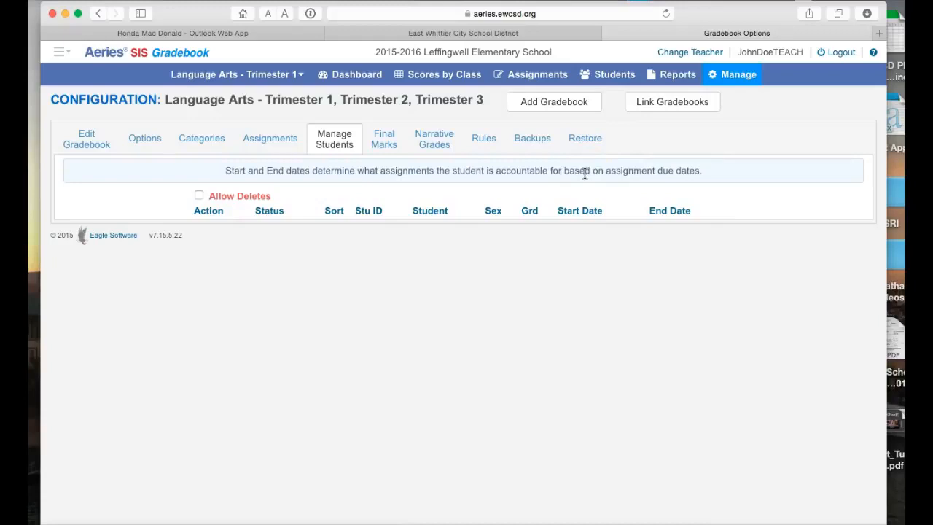
left_click(566, 195)
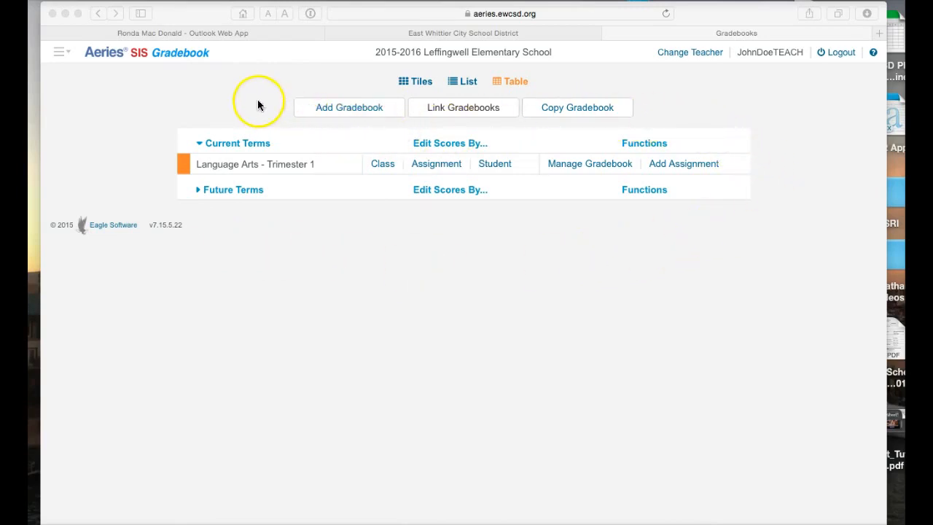
Create a gradebook named "Math Fluency" associated with Trimester 1, Trimester 2 and Trimester 3
left_click(337, 109)
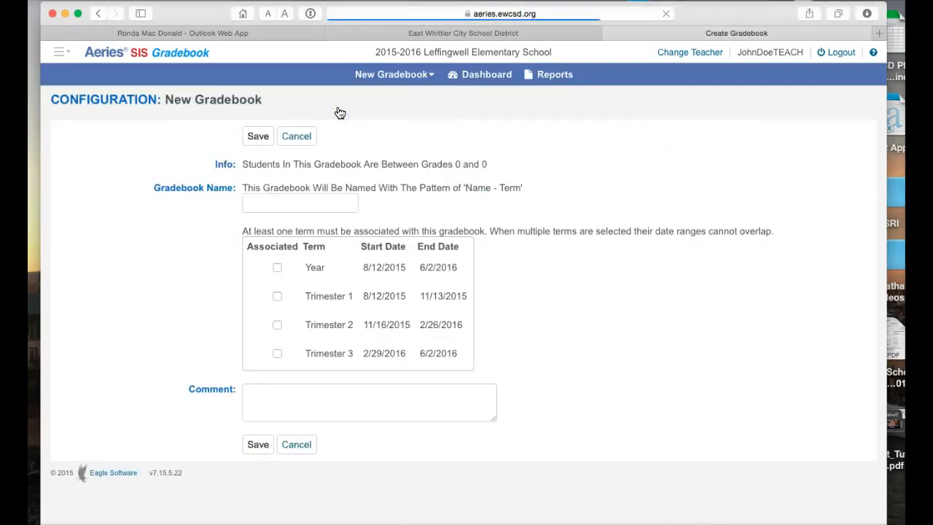
left_click(288, 199)
type("Math")
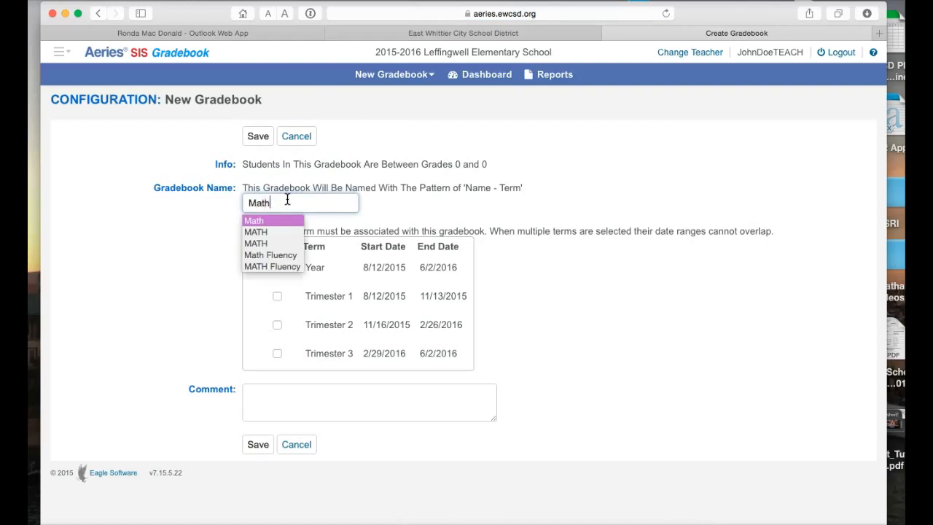
left_click(277, 255)
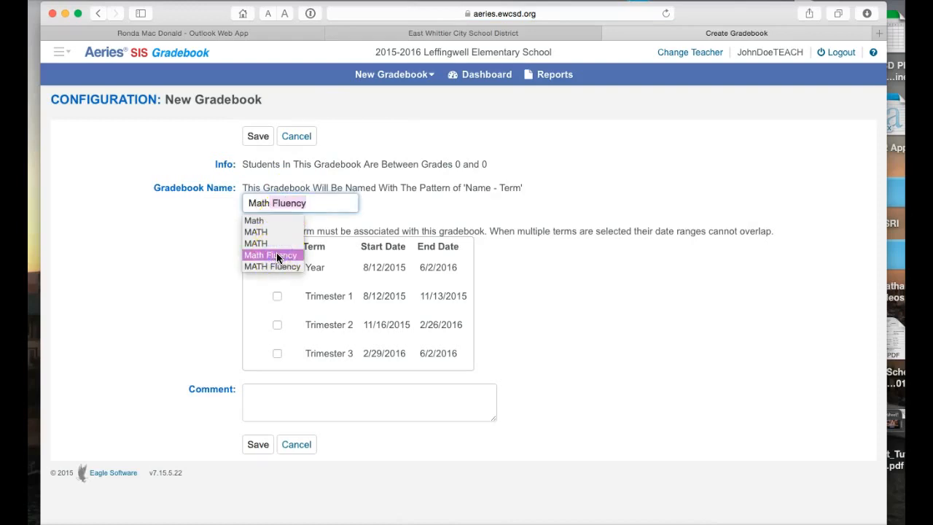
left_click(275, 294)
left_click(274, 325)
left_click(277, 354)
left_click(259, 445)
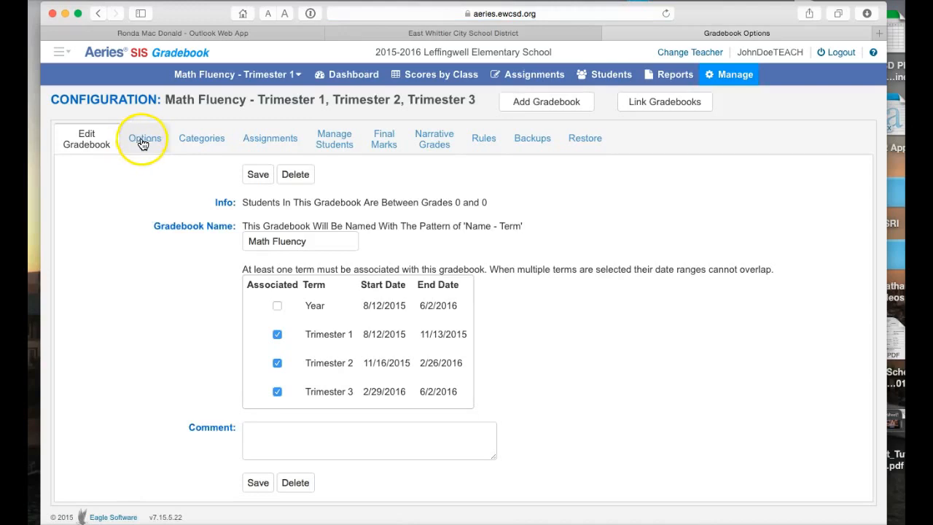
Set the high percentage of the F final mark to 3.00 in the Math Fluency gradebook
left_click(380, 139)
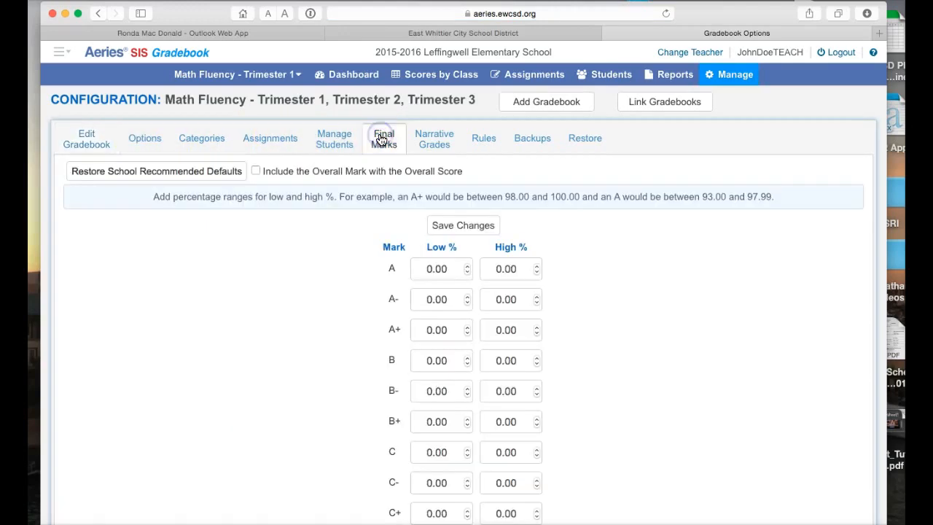
scroll(452, 386, "down", 8)
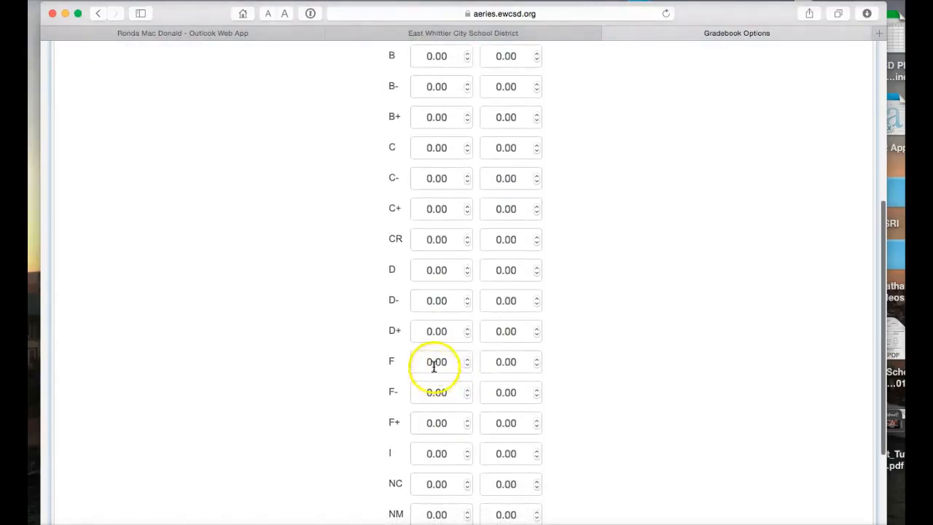
left_click(503, 362)
type("3")
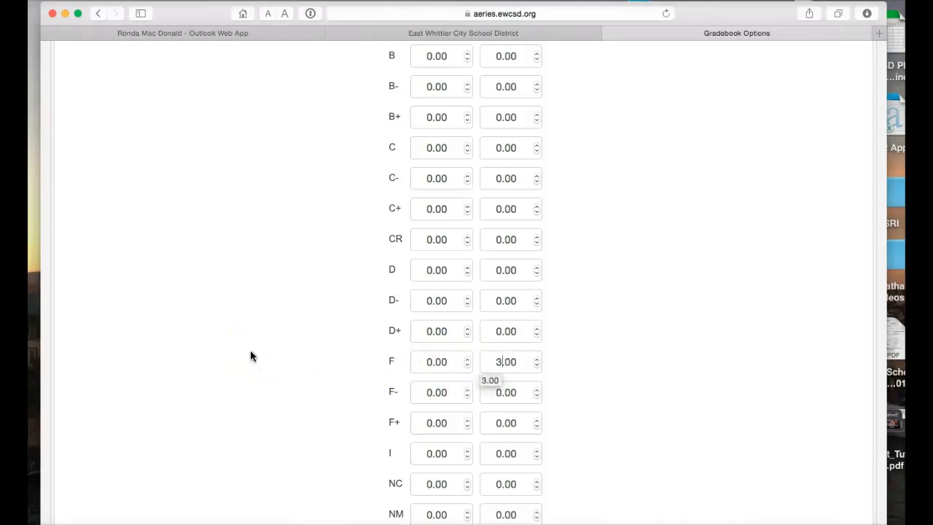
left_click(312, 380)
Set the P final mark's range to 4.00 low and 5.00 high, and save the final marks
scroll(312, 379, "down", 5)
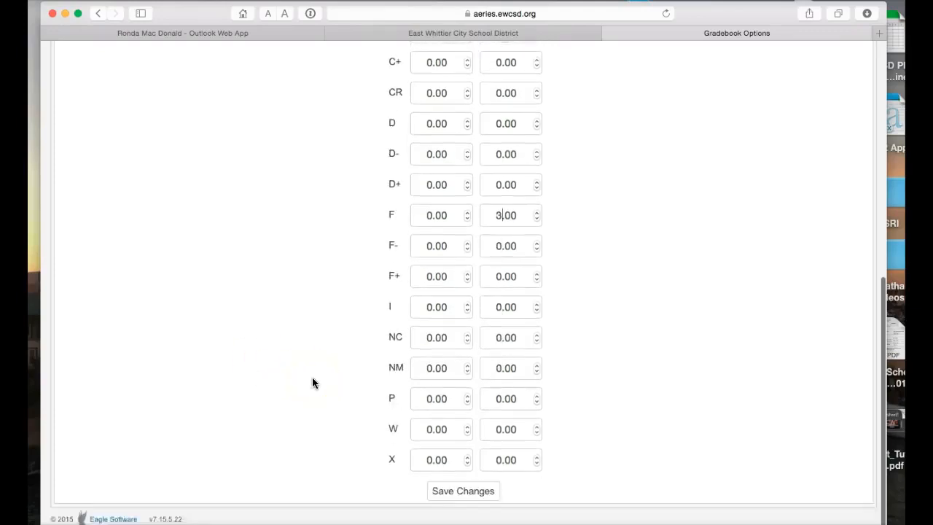
left_click(434, 411)
left_click(431, 413)
key("BackSpace")
type("4")
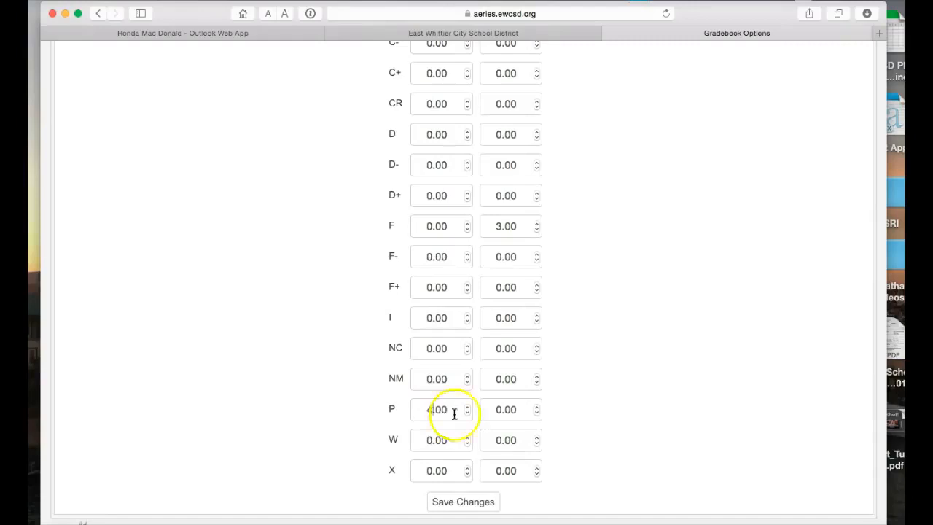
left_click(501, 409)
key("BackSpace")
type("5")
left_click(473, 503)
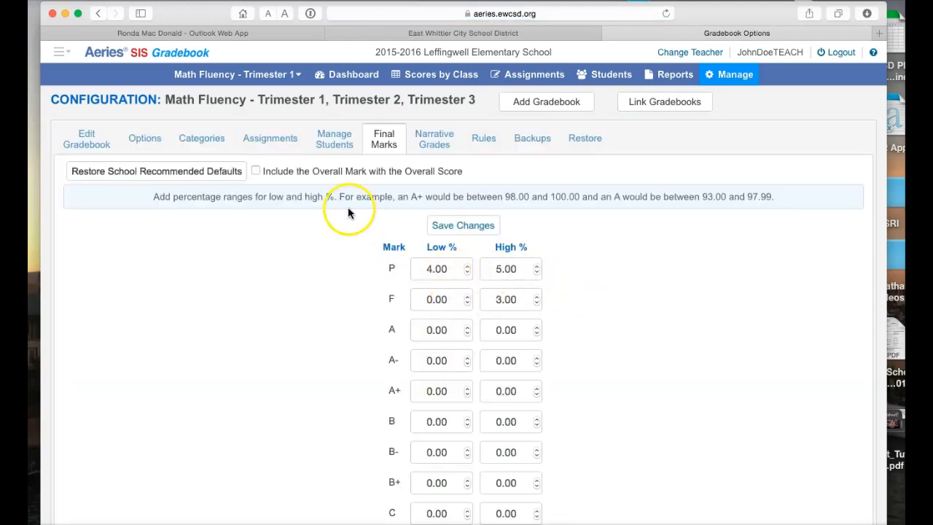
Add a Quizzes category without weighted scoring to the Math Fluency gradebook and save it
left_click(261, 142)
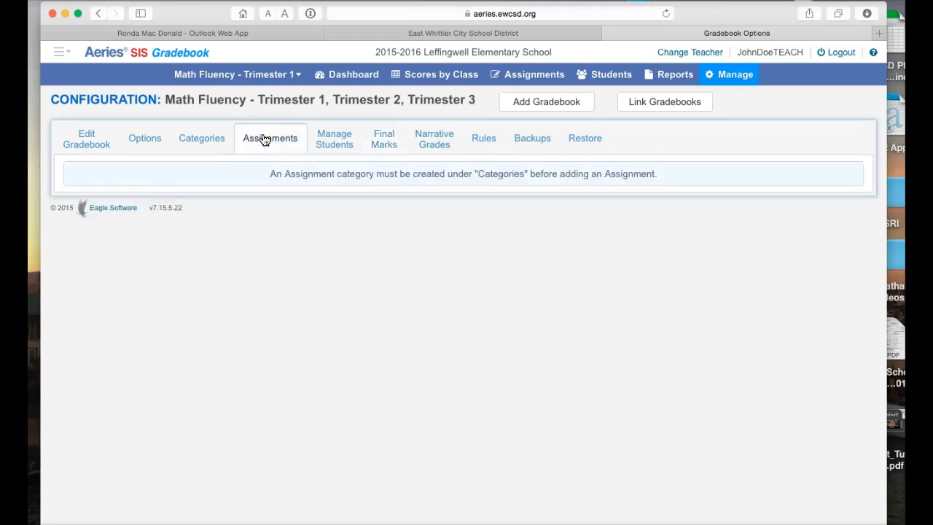
left_click(199, 143)
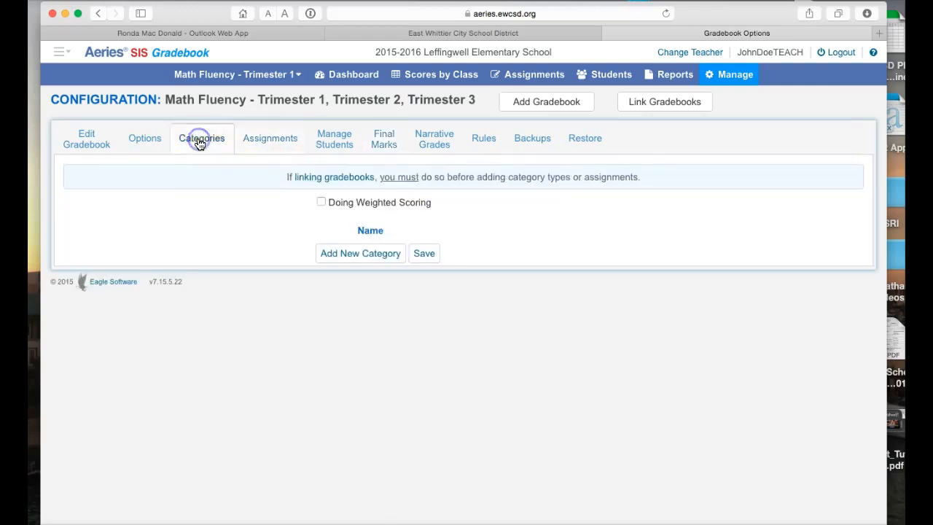
left_click(323, 202)
left_click(323, 202)
left_click(365, 256)
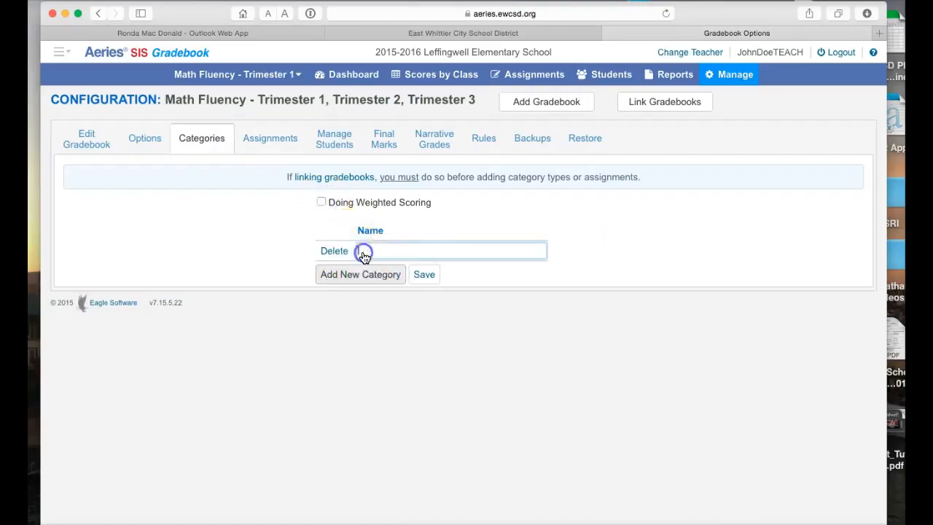
type("q")
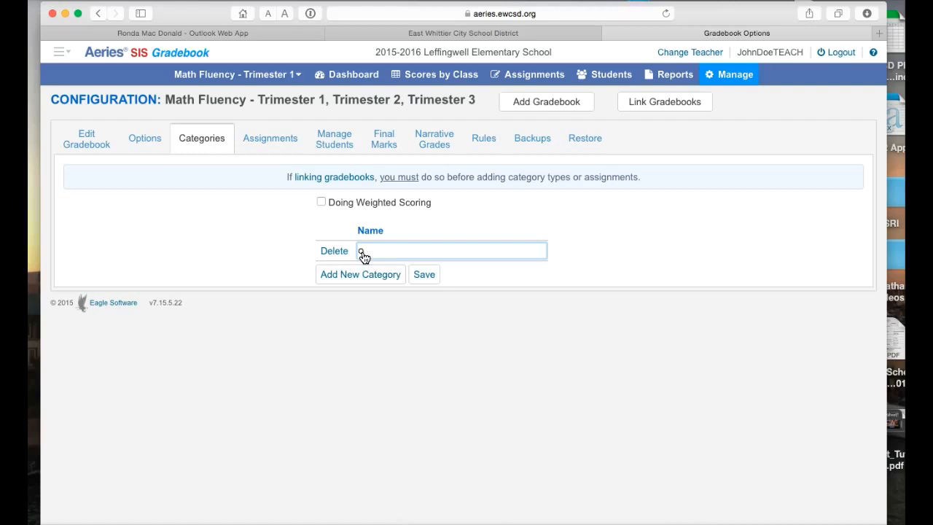
type("uizzes")
left_click(418, 275)
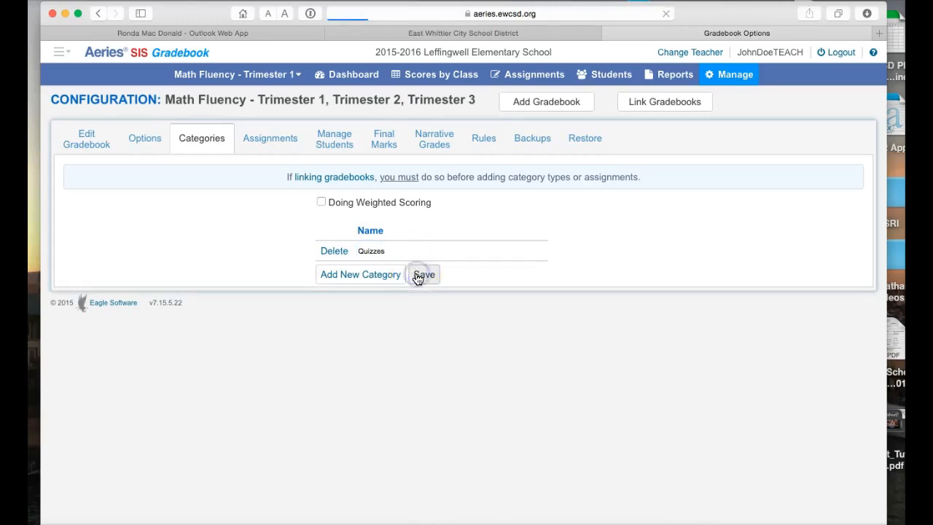
left_click(423, 277)
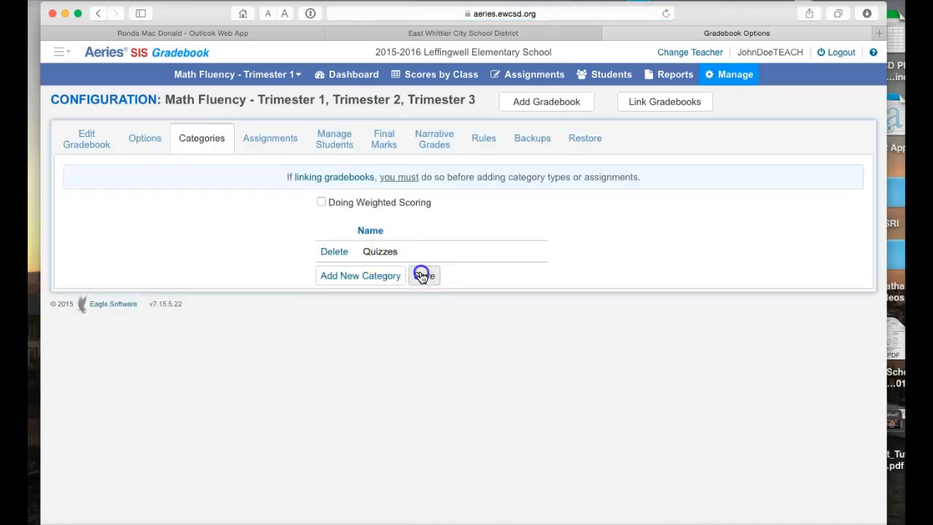
Examine the blank new-assignment form for the Math Fluency gradebook and close it without saving
left_click(256, 140)
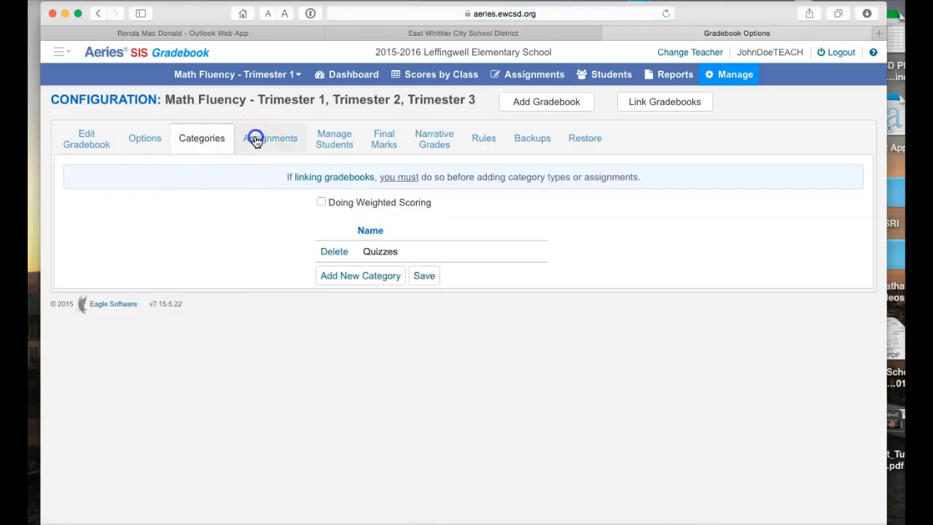
left_click(288, 175)
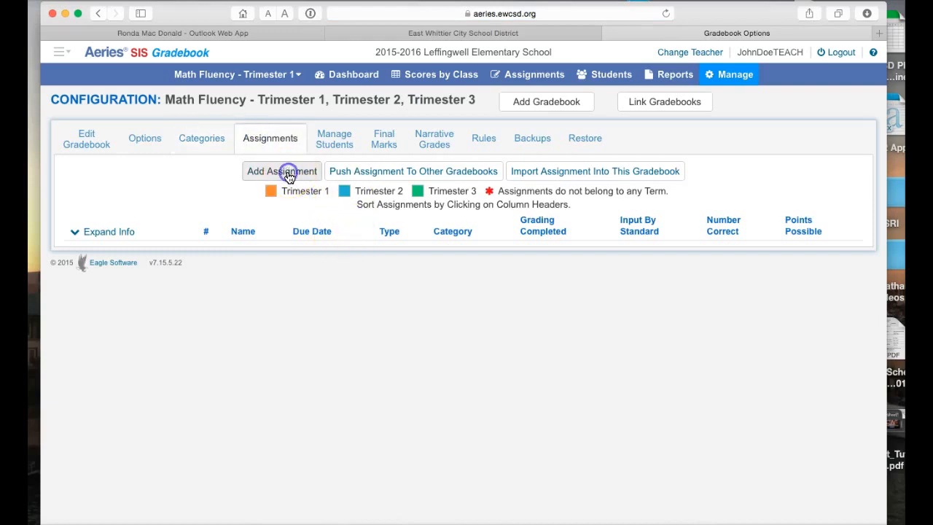
left_click(376, 167)
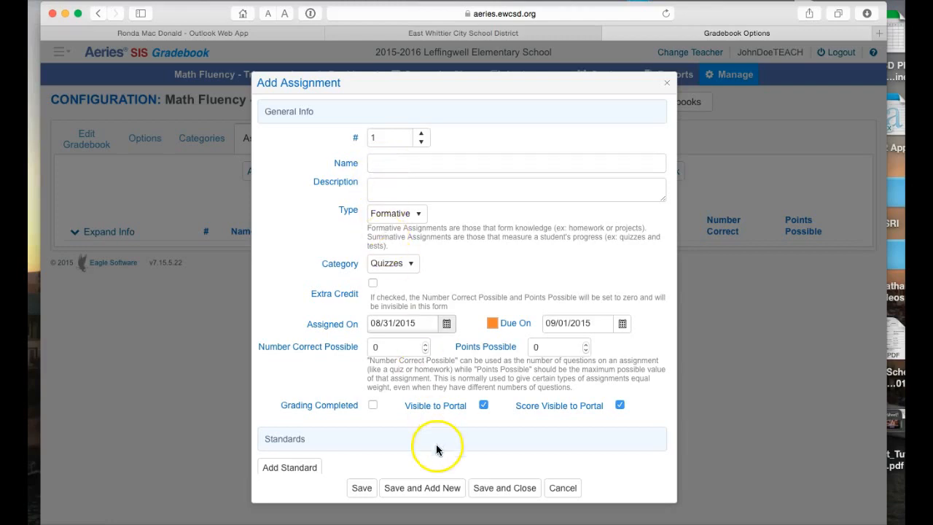
left_click(562, 488)
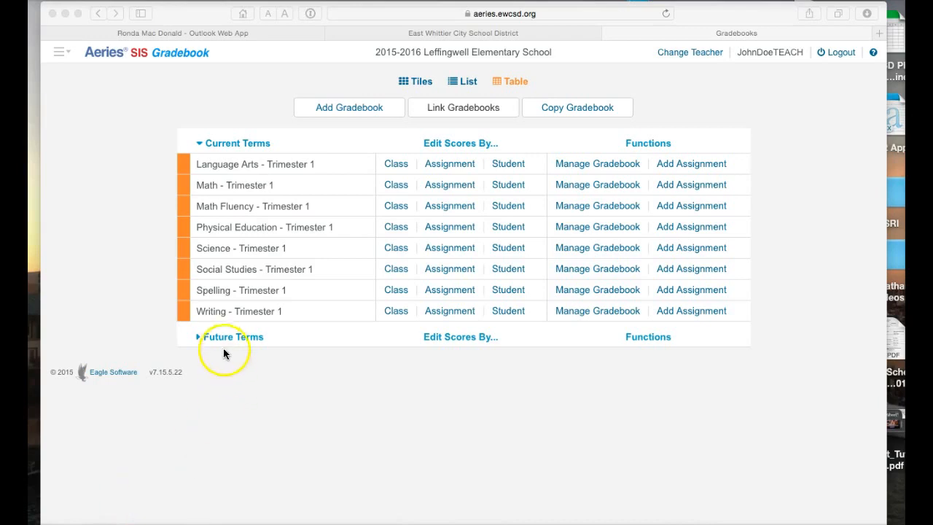
Expand the Future Terms in the gradebook table, look through their gradebooks, and collapse the section
left_click(223, 336)
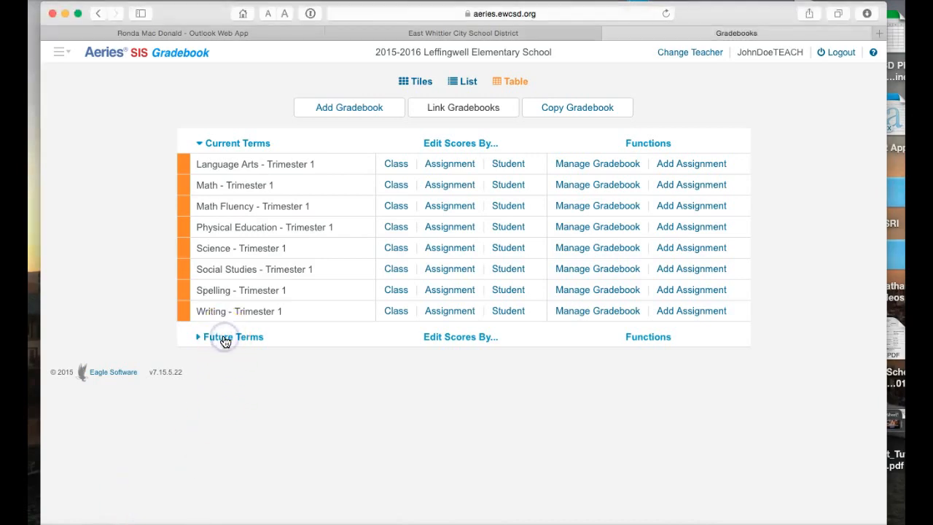
left_click(224, 338)
scroll(291, 421, "down", 5)
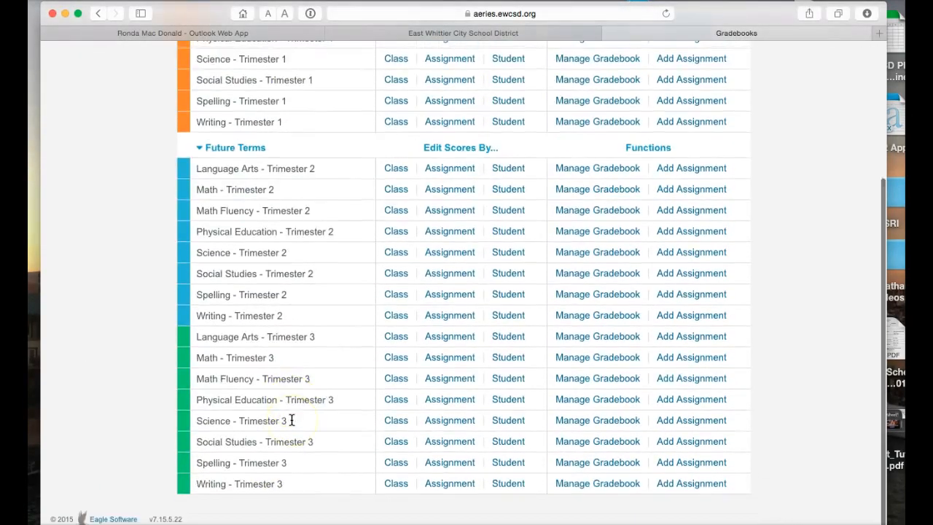
scroll(291, 421, "up", 5)
left_click(245, 332)
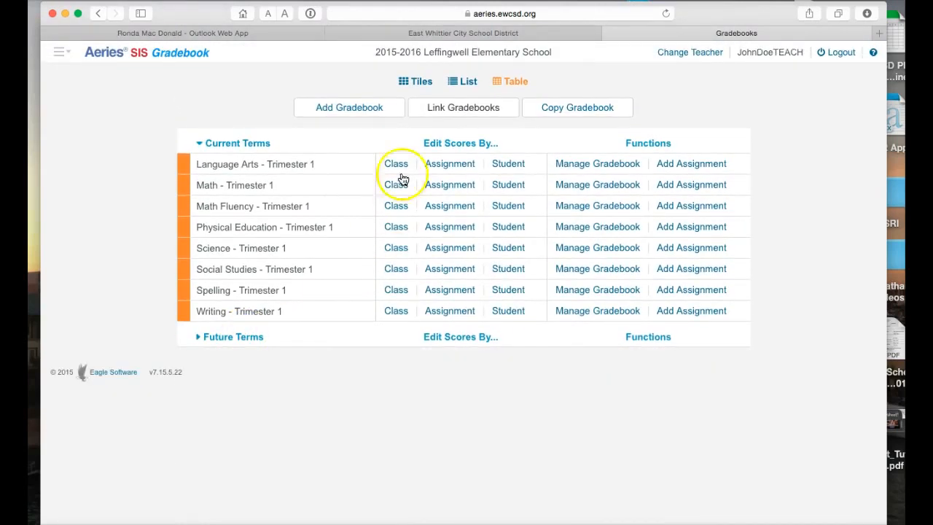
Show the gradebooks as tiles and look through the tiles of all trimesters
left_click(405, 84)
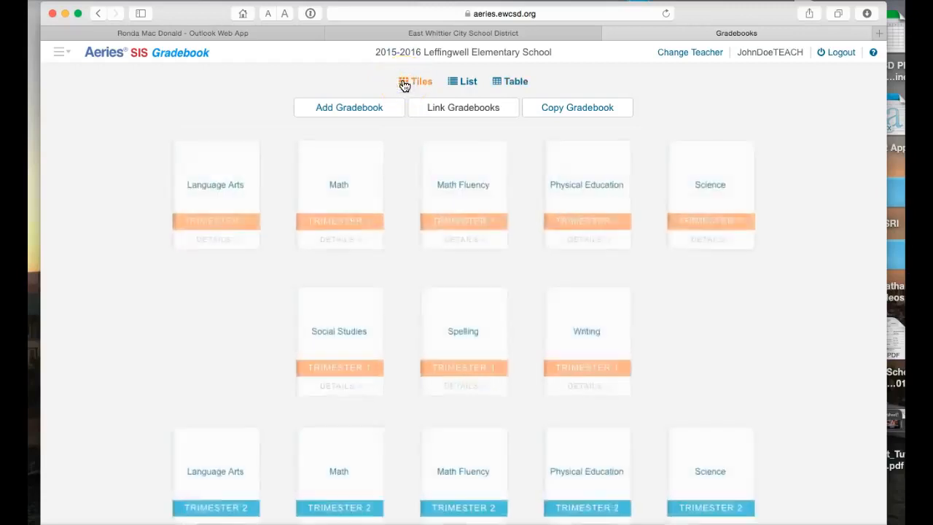
left_click(366, 261)
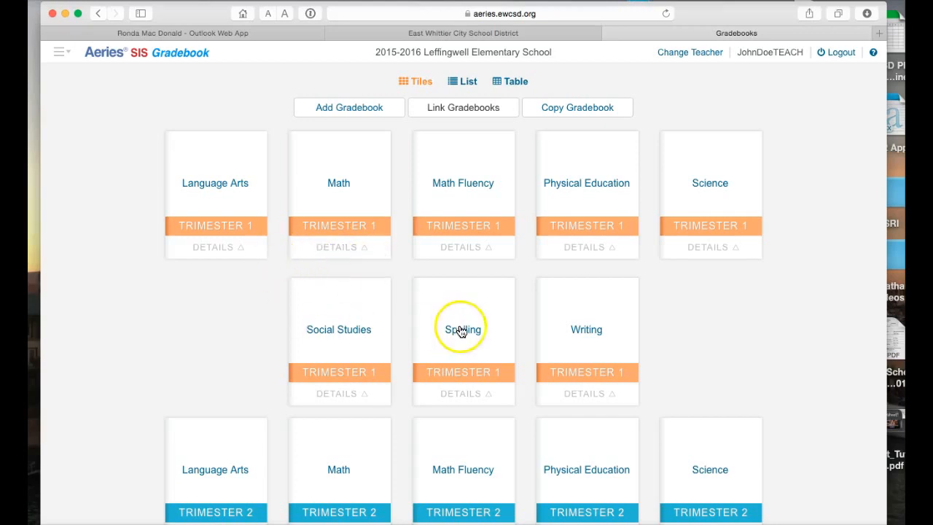
scroll(462, 329, "down", 10)
scroll(460, 328, "up", 10)
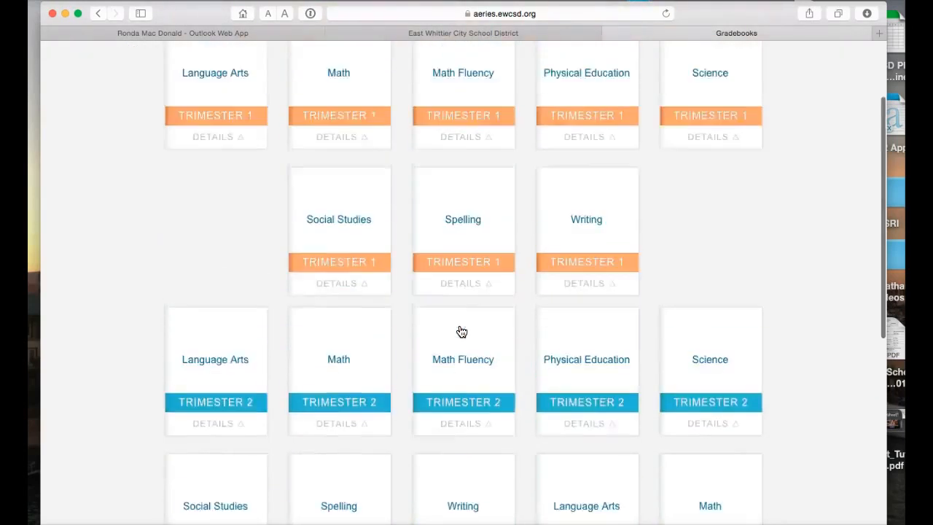
left_click(257, 275)
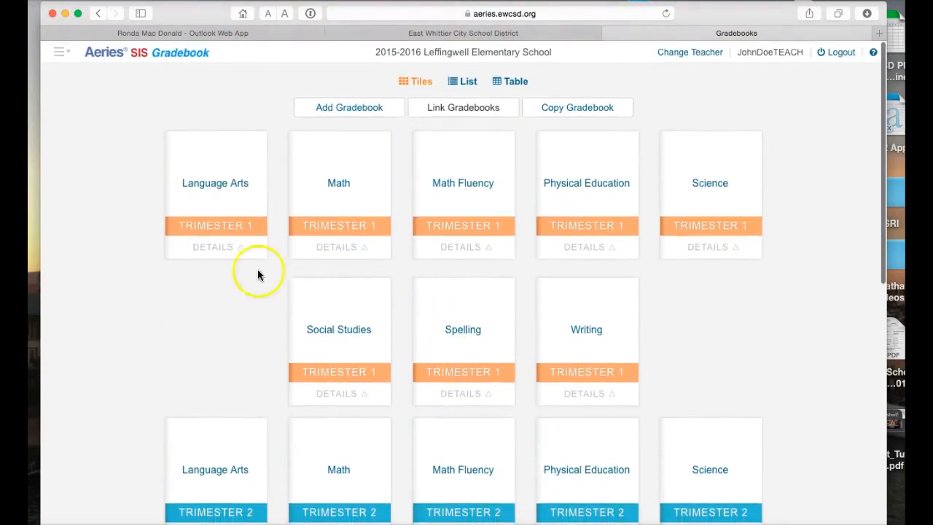
Examine the score-editing and management options in the details of the Language Arts Trimester 1 tile, and close them
left_click(212, 248)
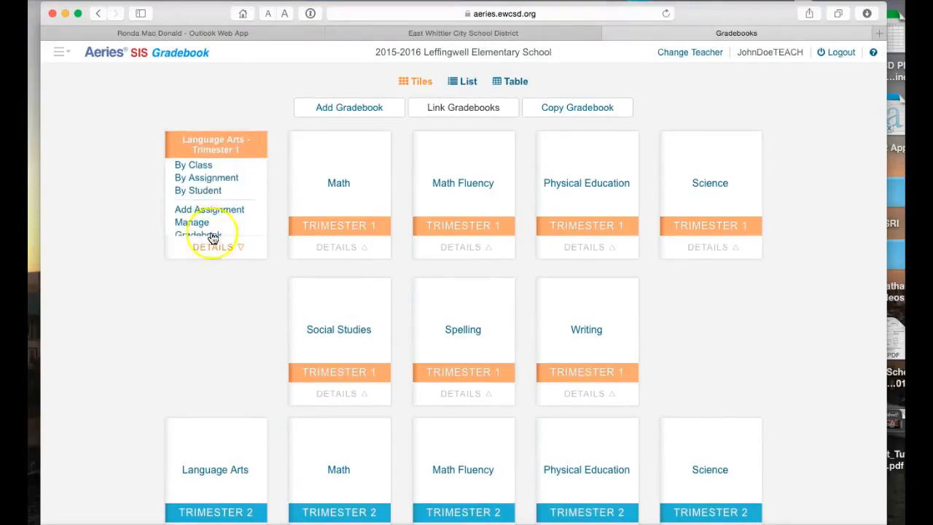
scroll(218, 199, "down", 1)
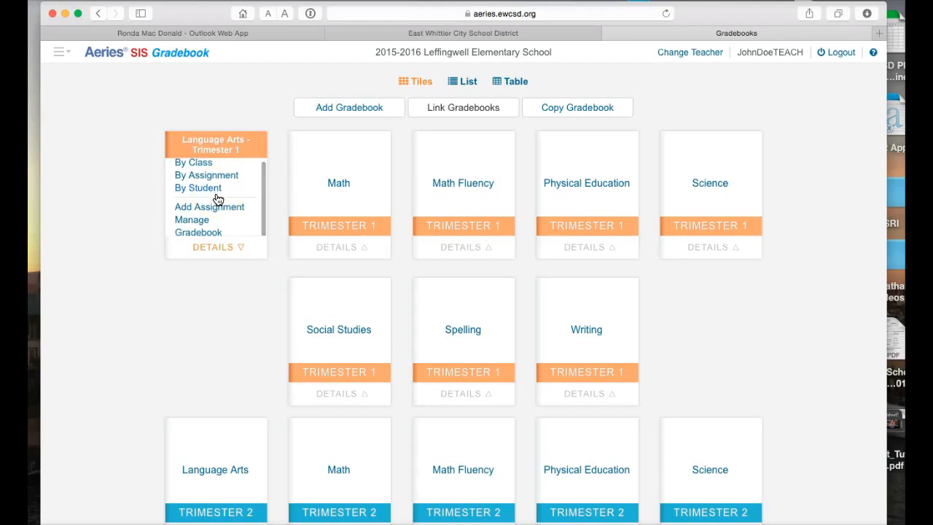
scroll(218, 200, "up", 1)
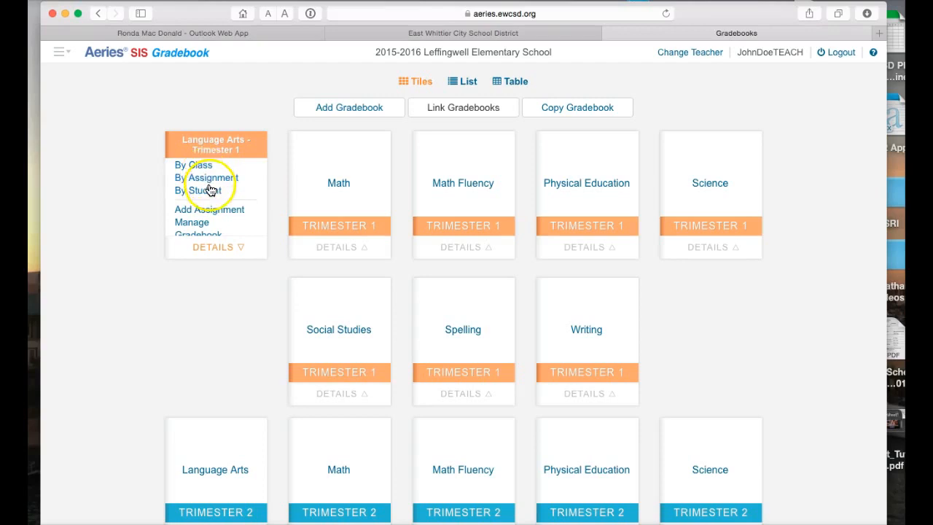
scroll(213, 210, "down", 1)
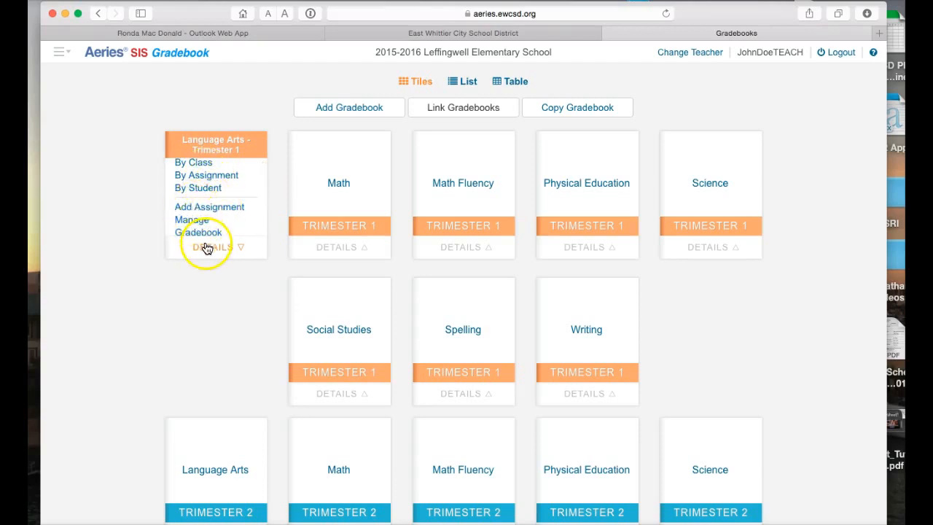
scroll(206, 248, "up", 2)
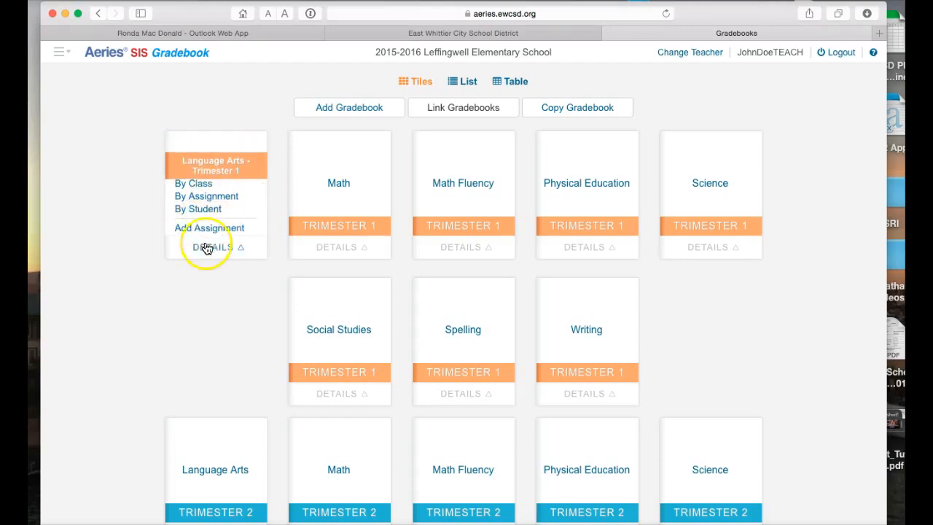
Examine the Language Arts - Trimester 1 details in the list view, and return the gradebooks to the table view
left_click(459, 82)
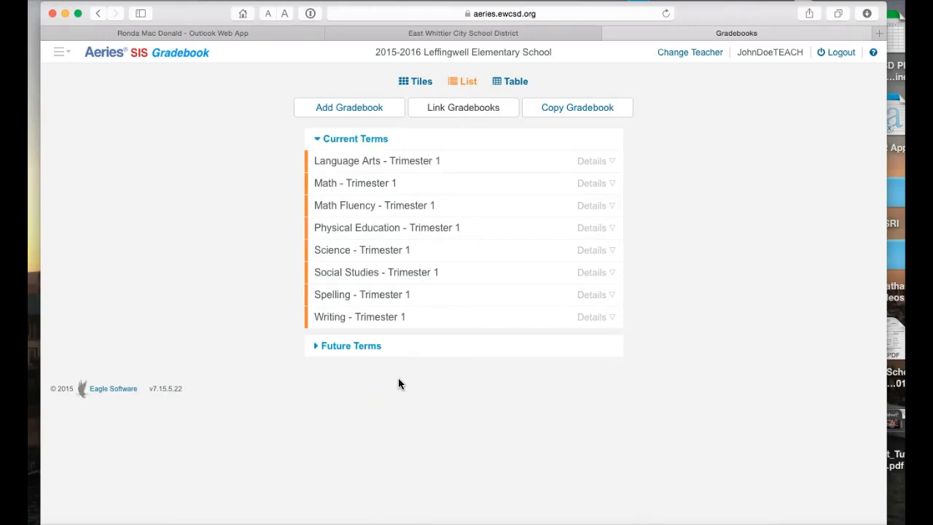
left_click(605, 162)
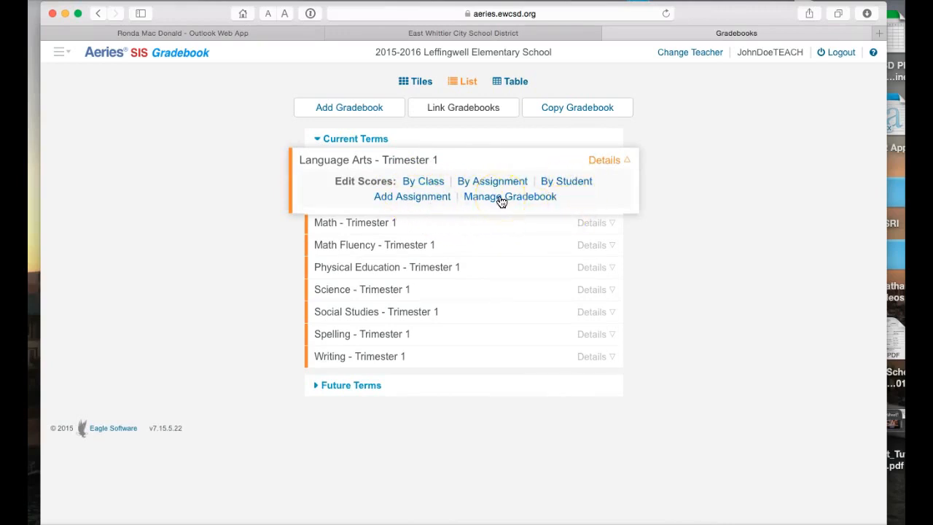
left_click(499, 81)
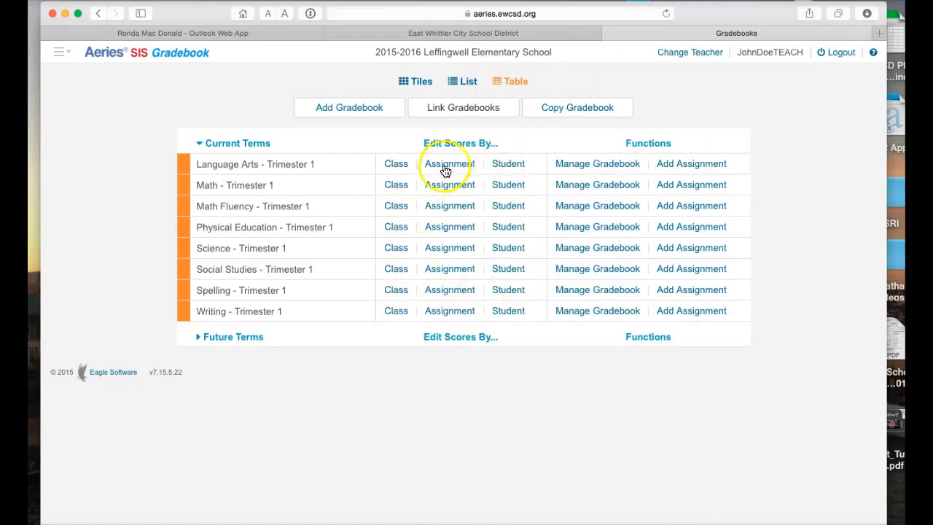
Review the rules, narrative grades, final marks and student management settings of the Language Arts - Trimester 1 gradebook
left_click(611, 165)
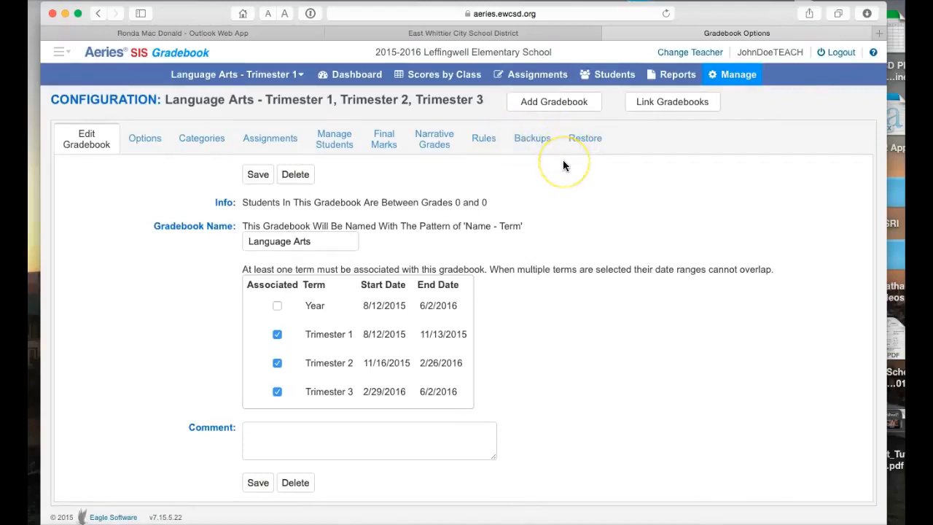
left_click(484, 140)
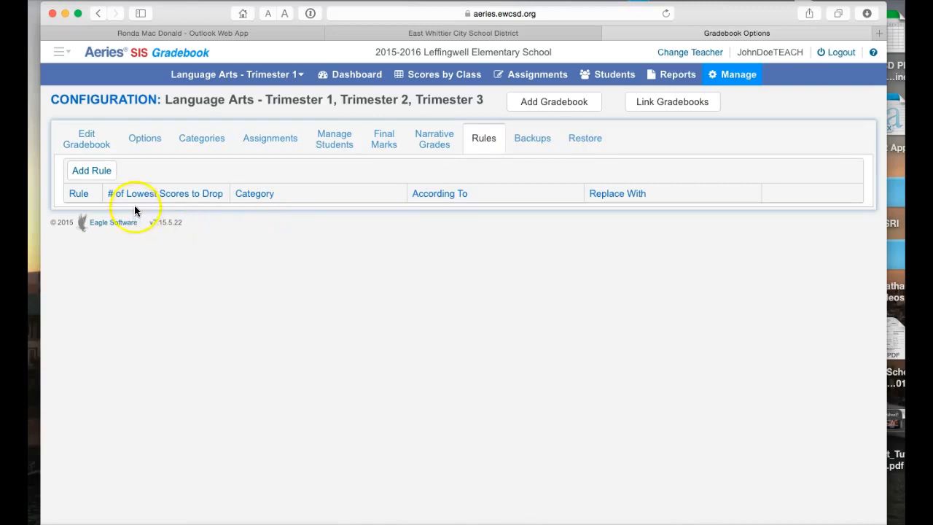
left_click(434, 140)
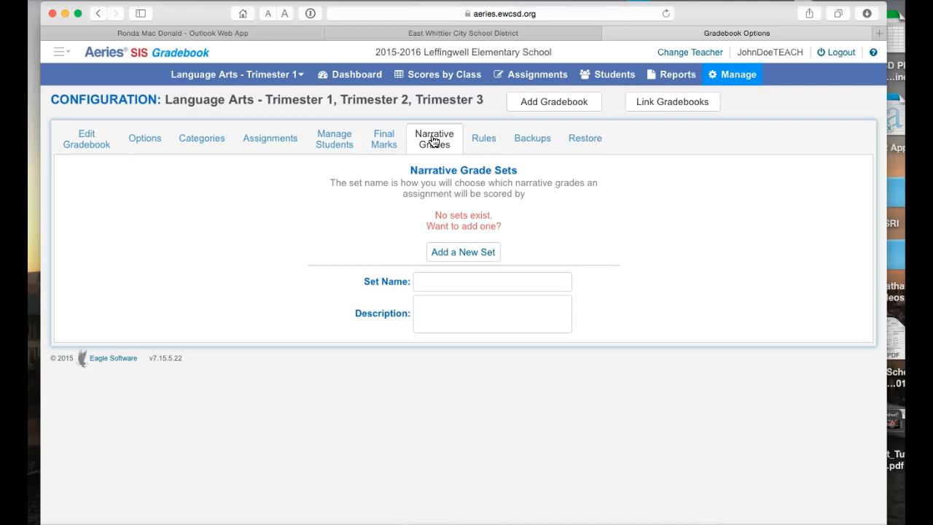
left_click(384, 141)
left_click(336, 144)
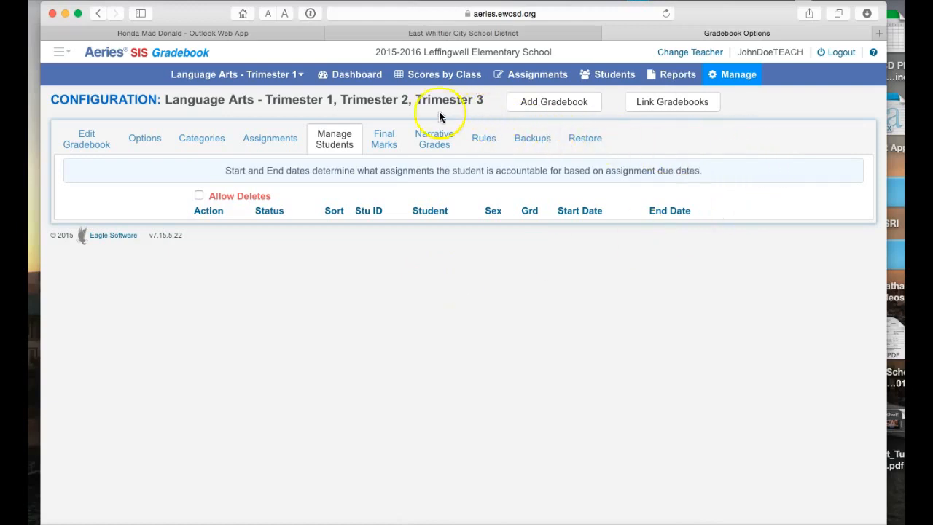
Return to the gradebook overview, examine the new-assignment form for Language Arts - Trimester 1, and close it without saving
left_click(352, 75)
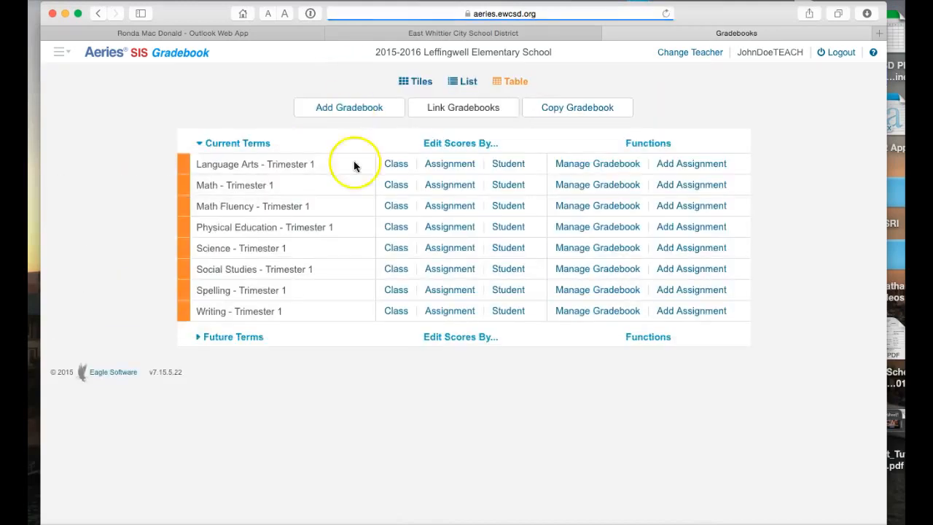
left_click(690, 168)
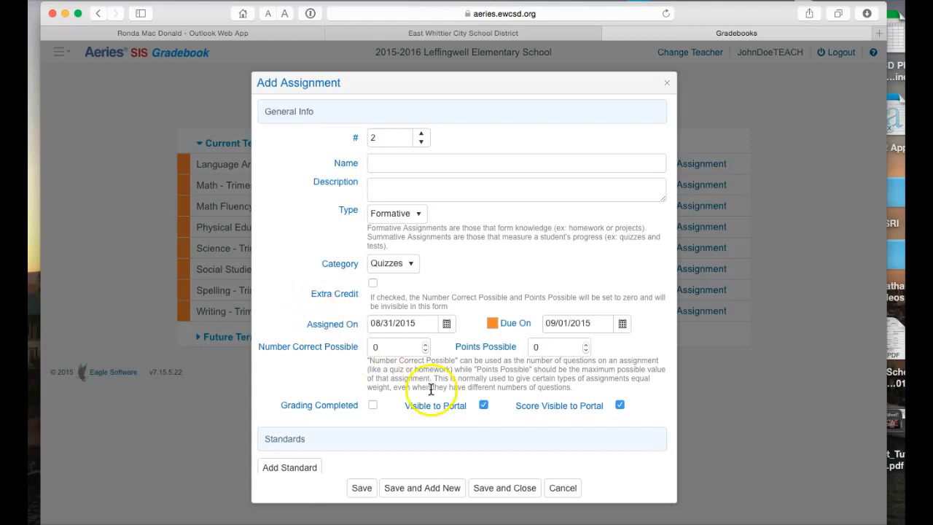
left_click(562, 490)
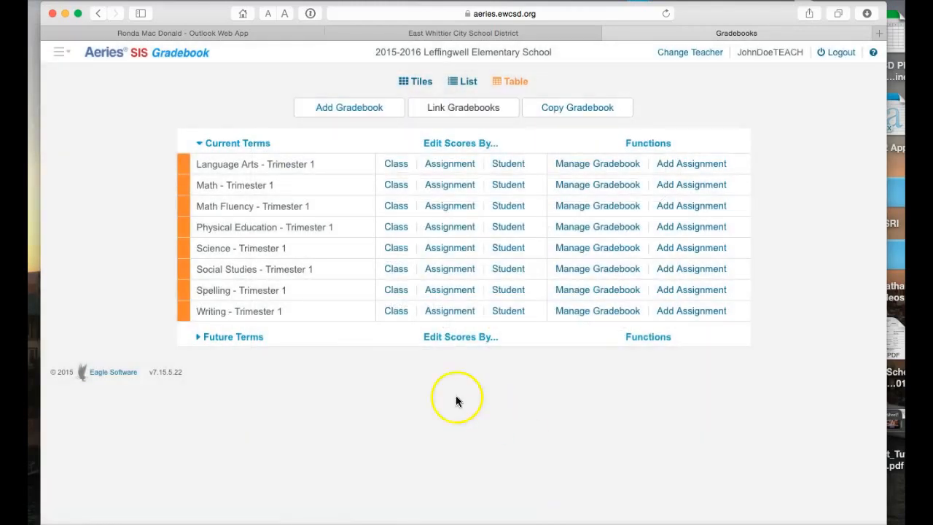